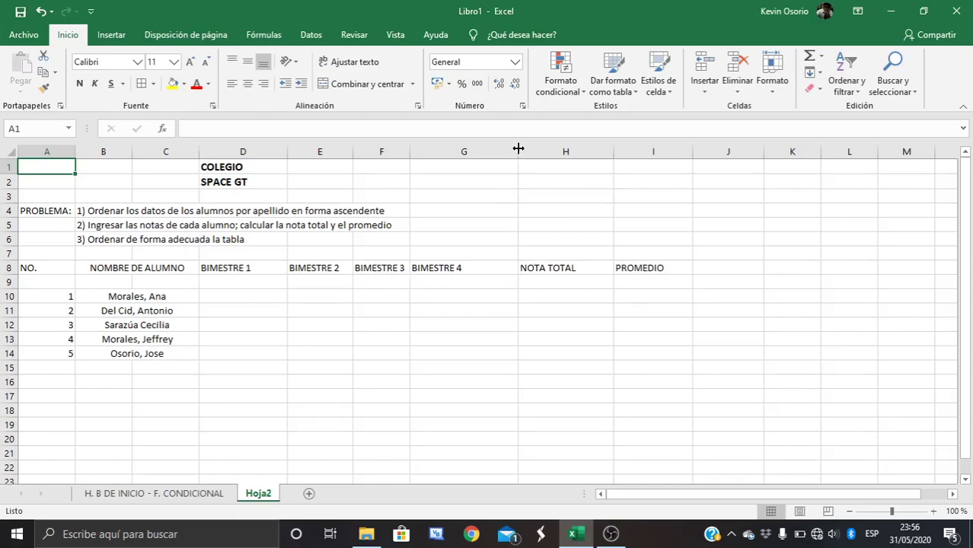
Narrow column G, then select the five student names in B10:C14
left_click_drag(518, 151, 476, 153)
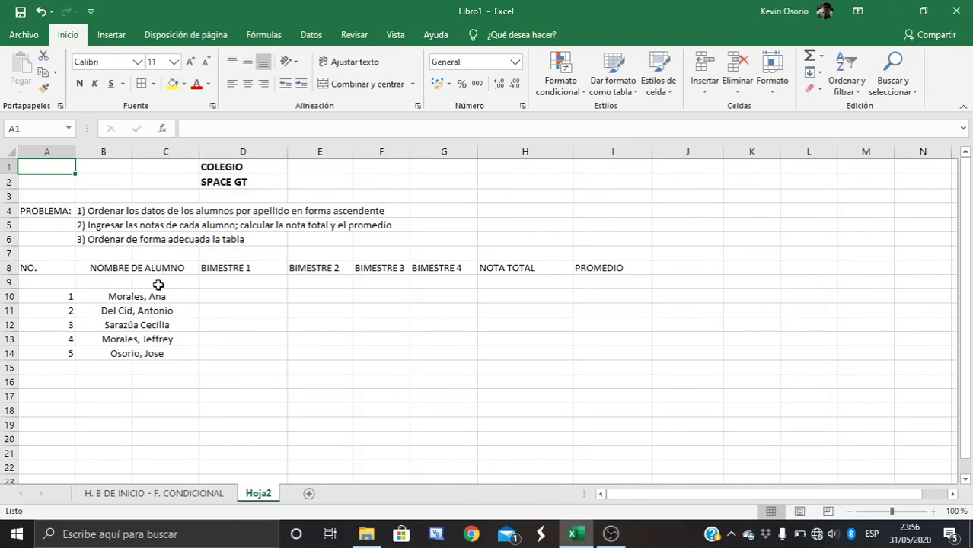
left_click(135, 296)
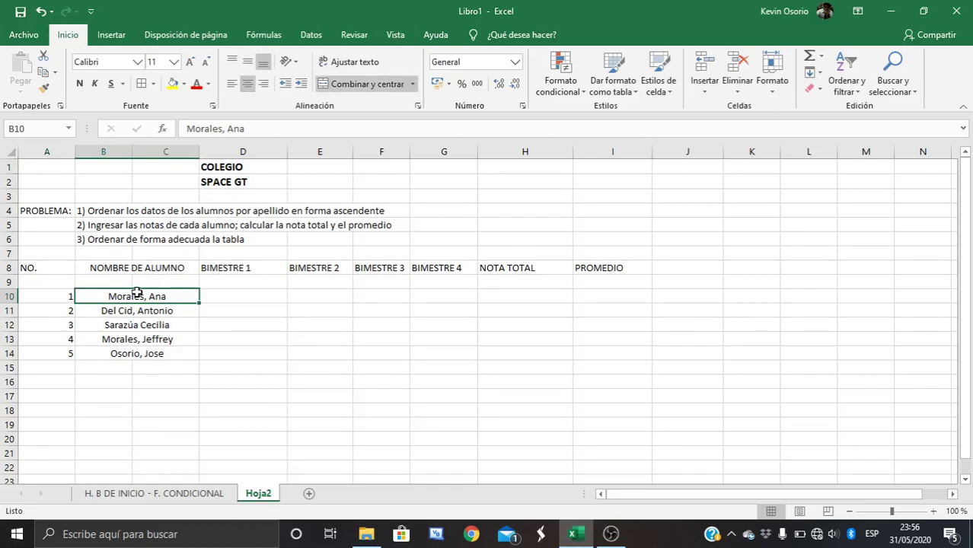
left_click_drag(134, 296, 133, 354)
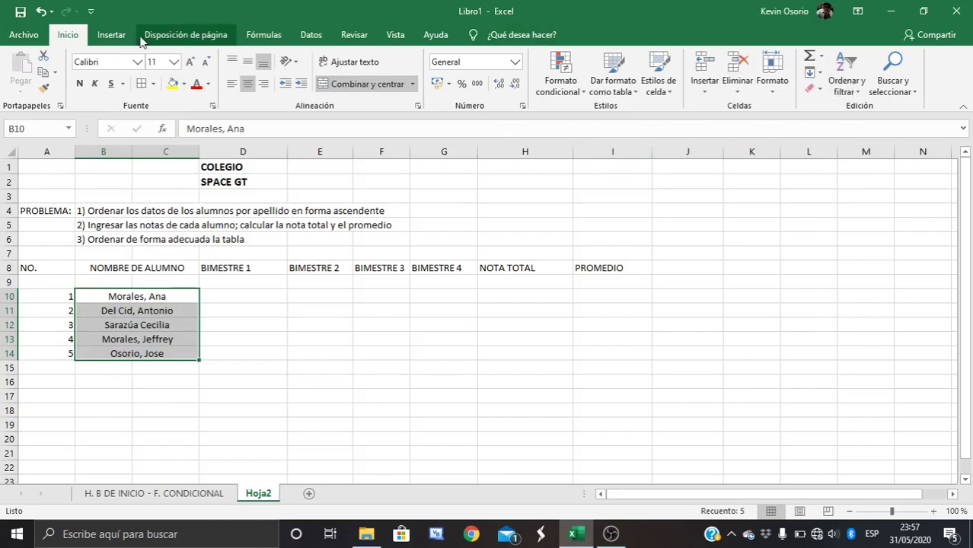
Sort the selected student names A to Z by surname with Ordenar y filtrar
left_click(849, 91)
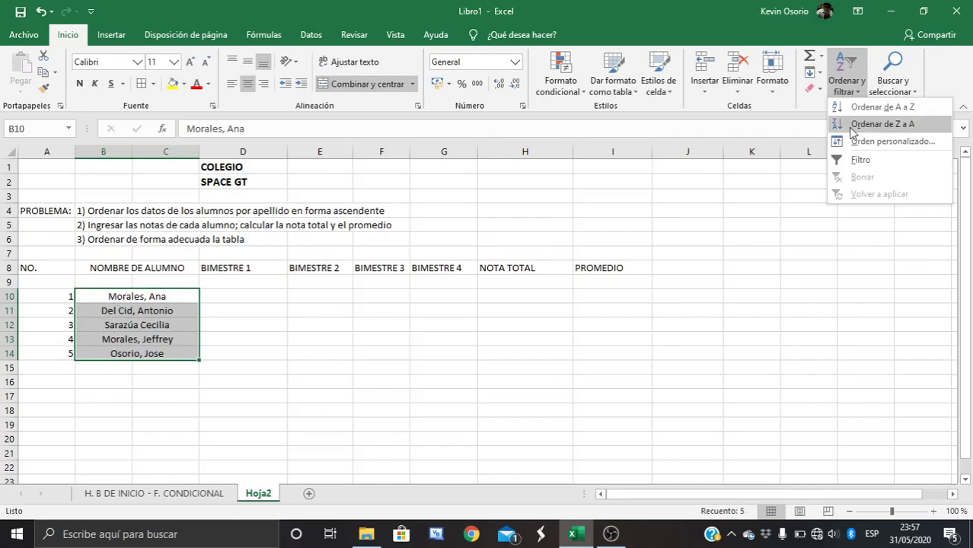
left_click(883, 108)
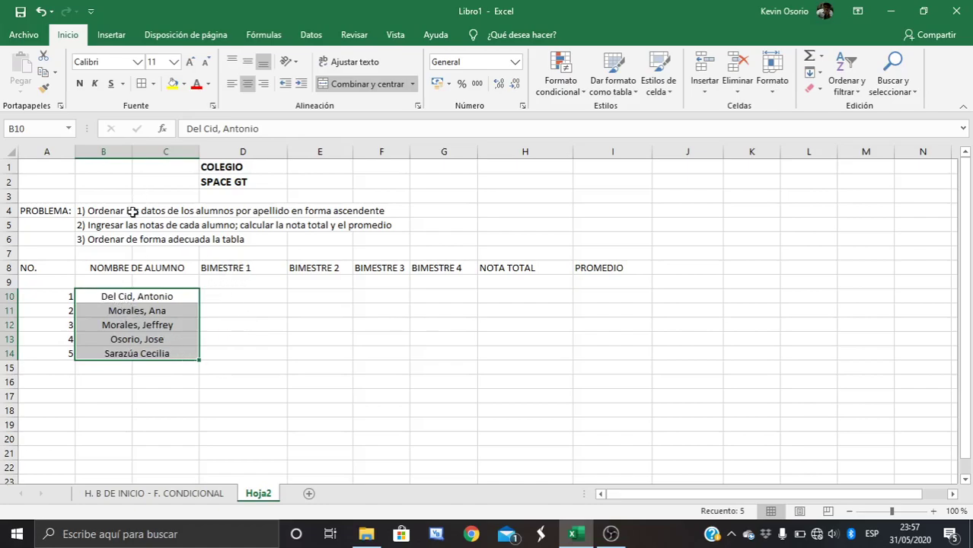
left_click_drag(92, 211, 369, 211)
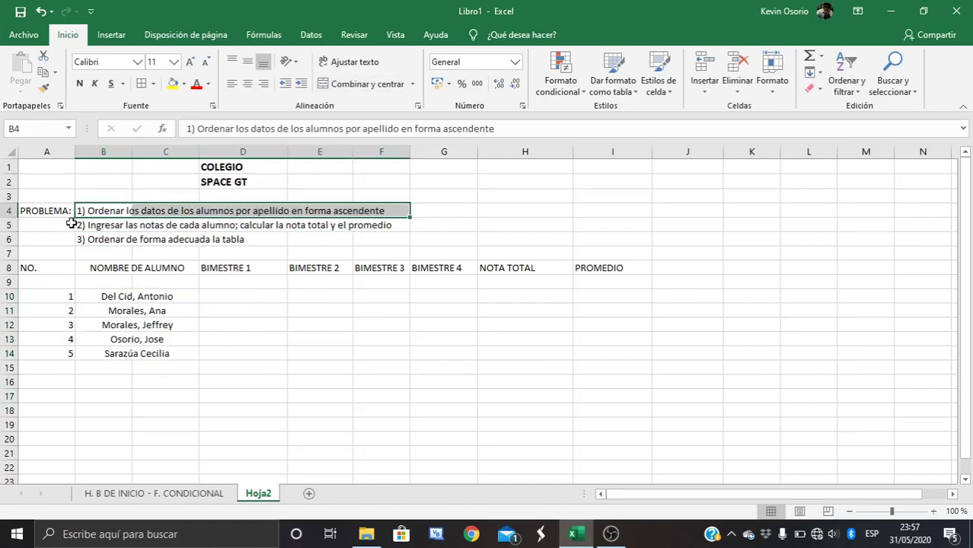
Clear D10 with Borrar todo after 56 showed up as 56%
left_click(229, 296)
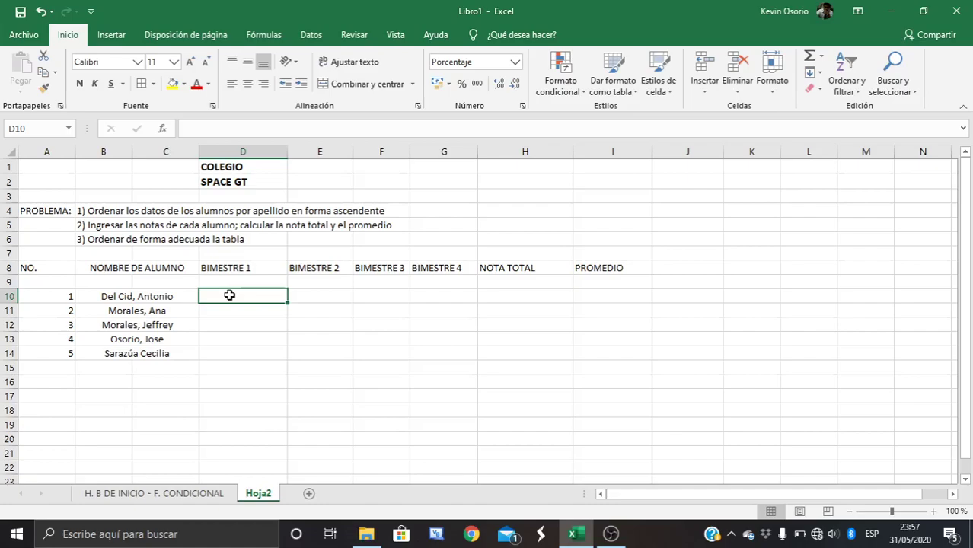
type("56")
key("Tab")
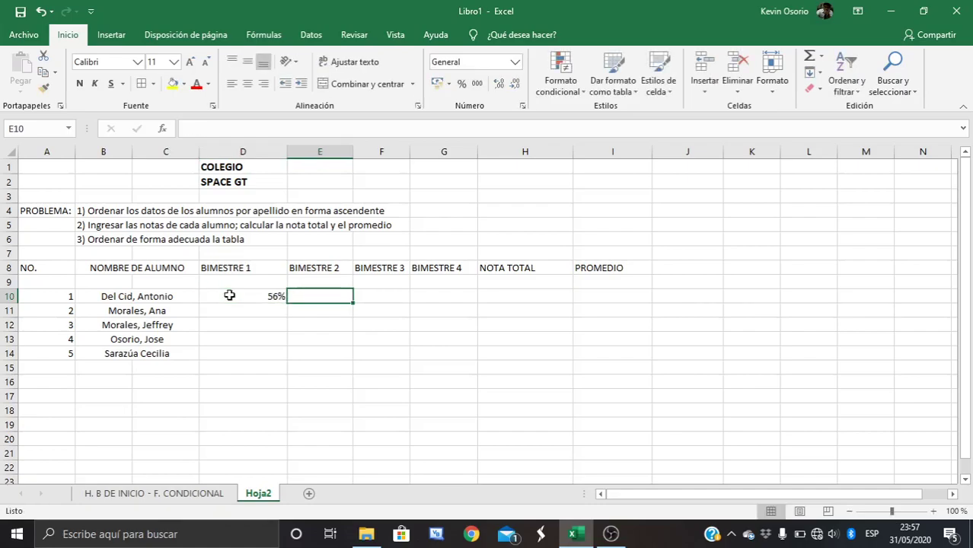
left_click(229, 295)
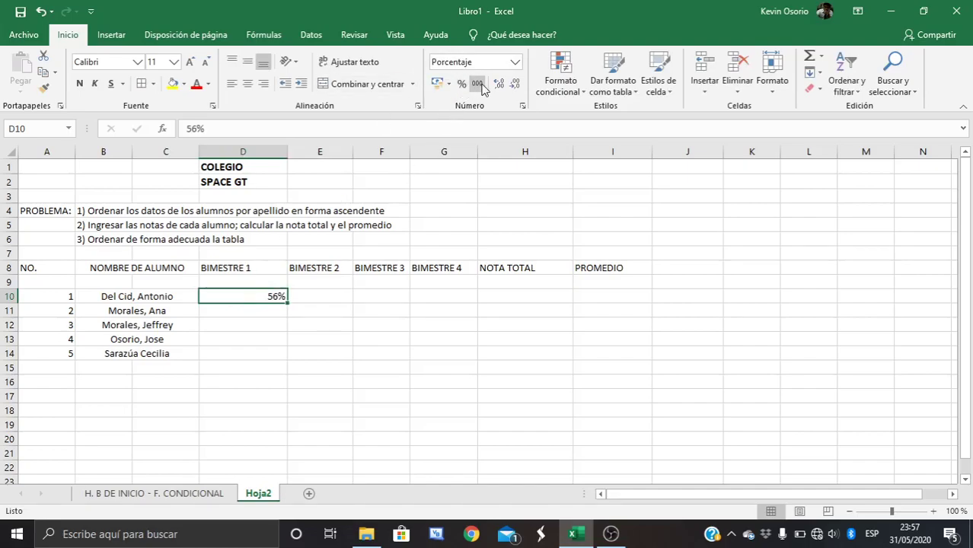
left_click(812, 88)
left_click(845, 107)
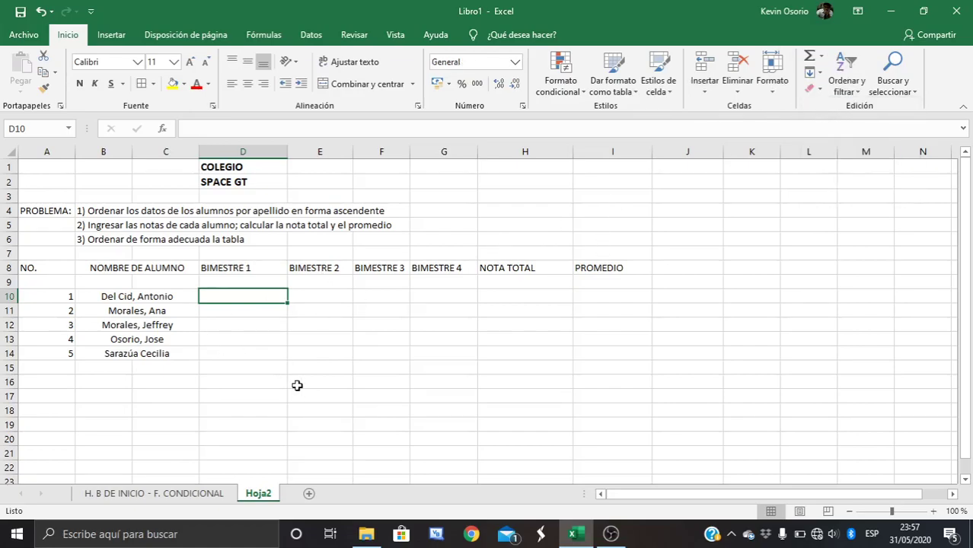
Enter the first student's grades 56, 70, 54 and 95 in D10:G10
type("5")
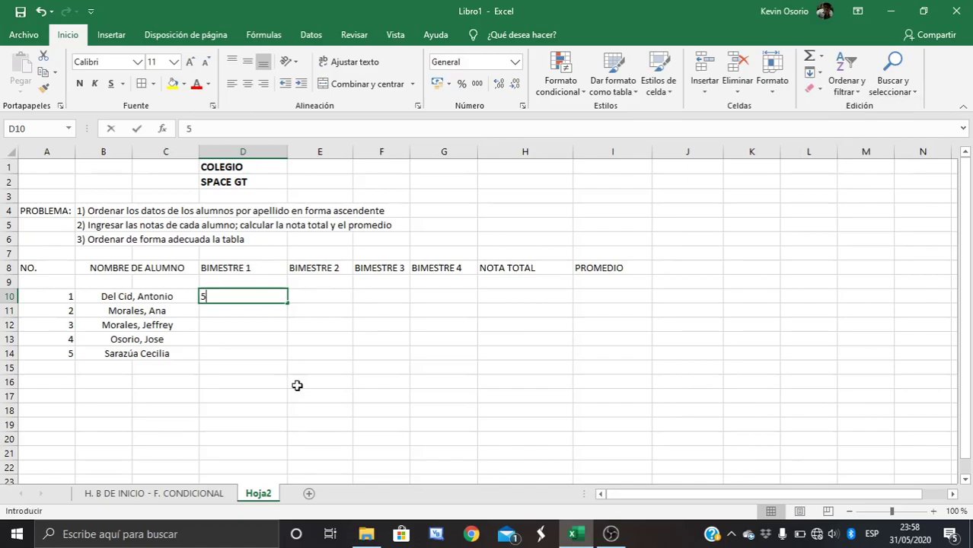
type("6")
key("Tab")
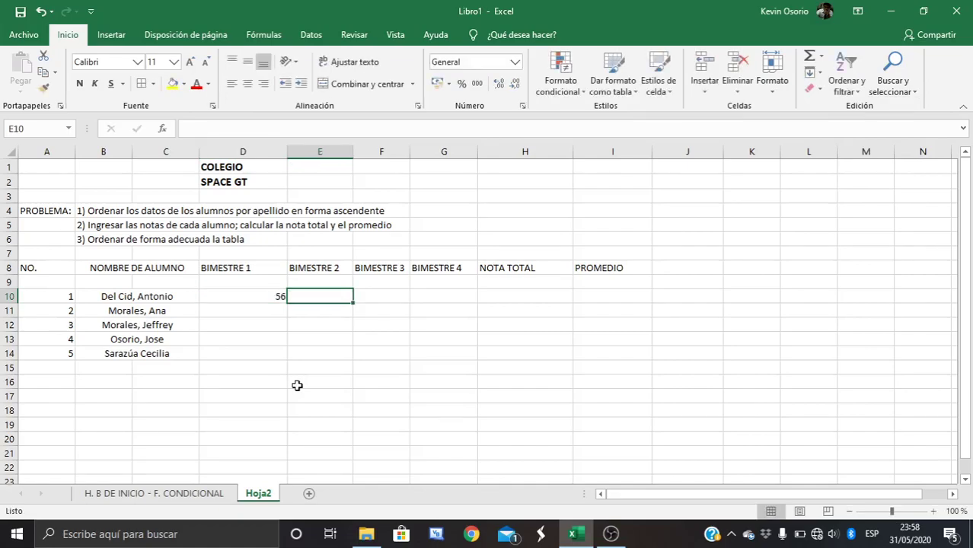
type("45")
key("BackSpace")
key("BackSpace")
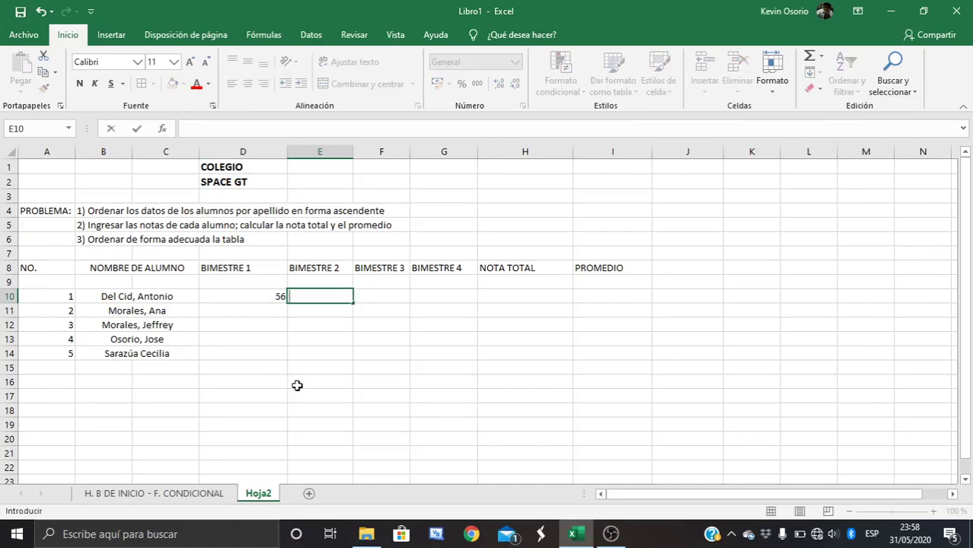
type("70")
key("Tab")
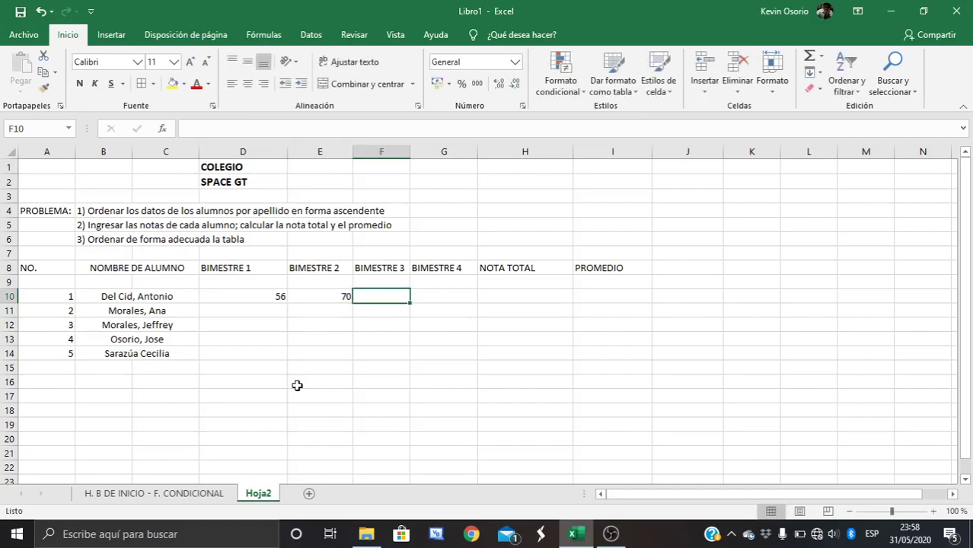
type("5")
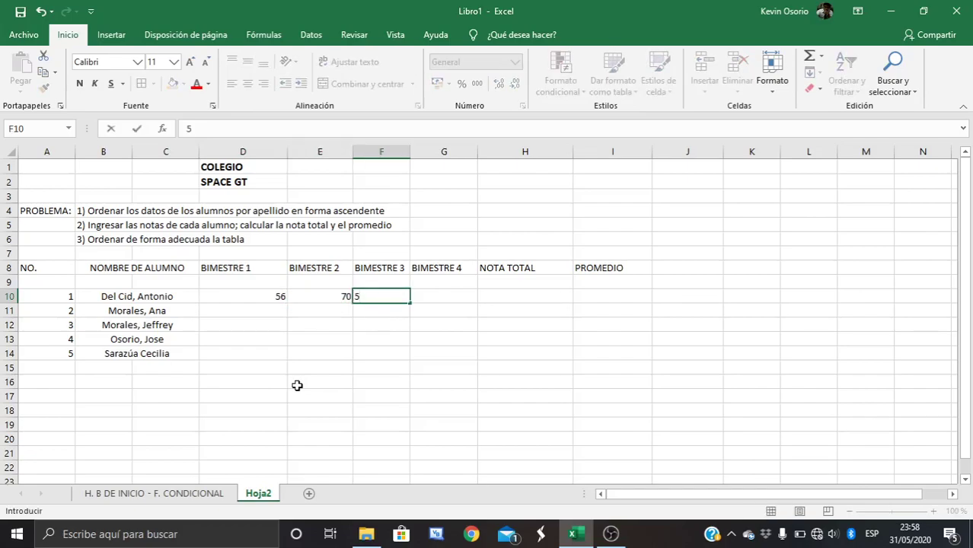
type("4")
key("Tab")
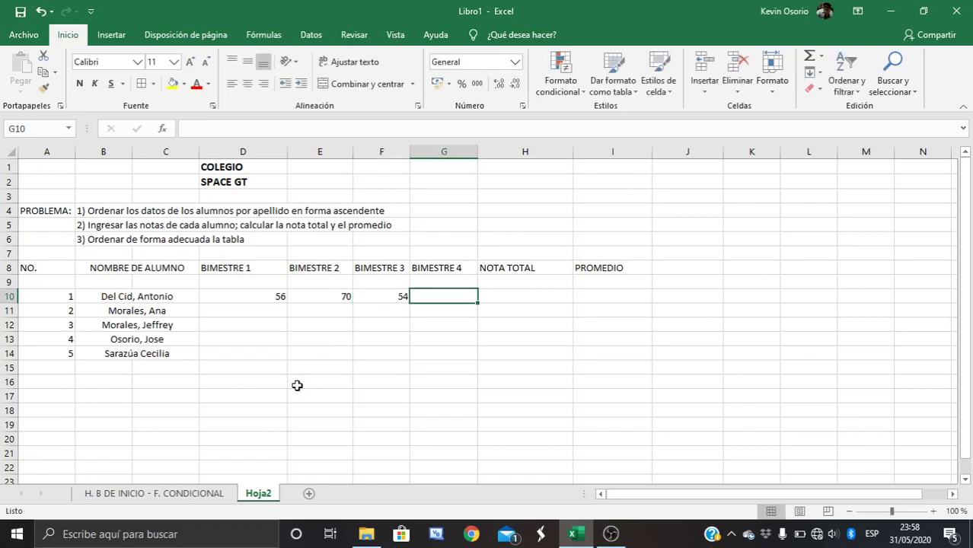
type("95")
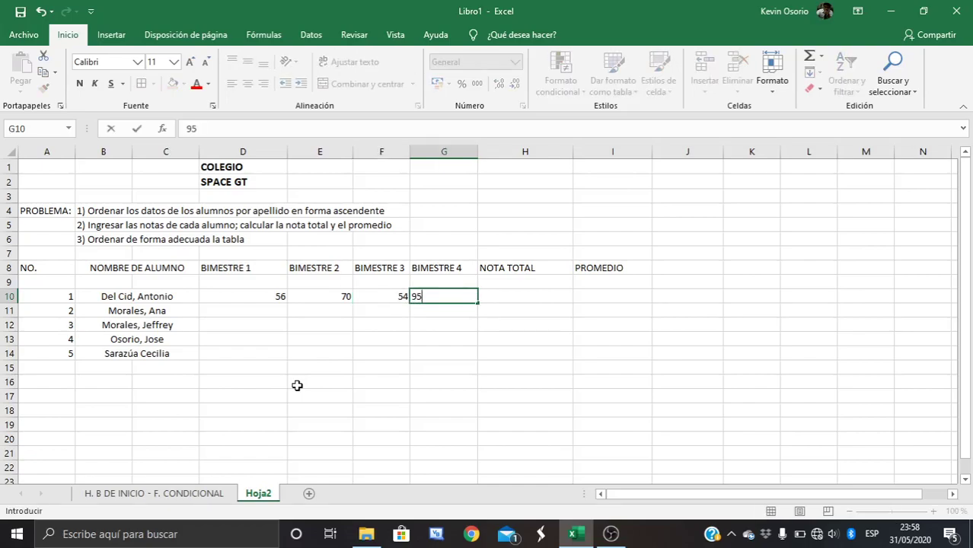
key("Tab")
Remove the percentage format from the remaining BIMESTRE 1 cells D11:D14
key("Down")
key("Left")
key("Left")
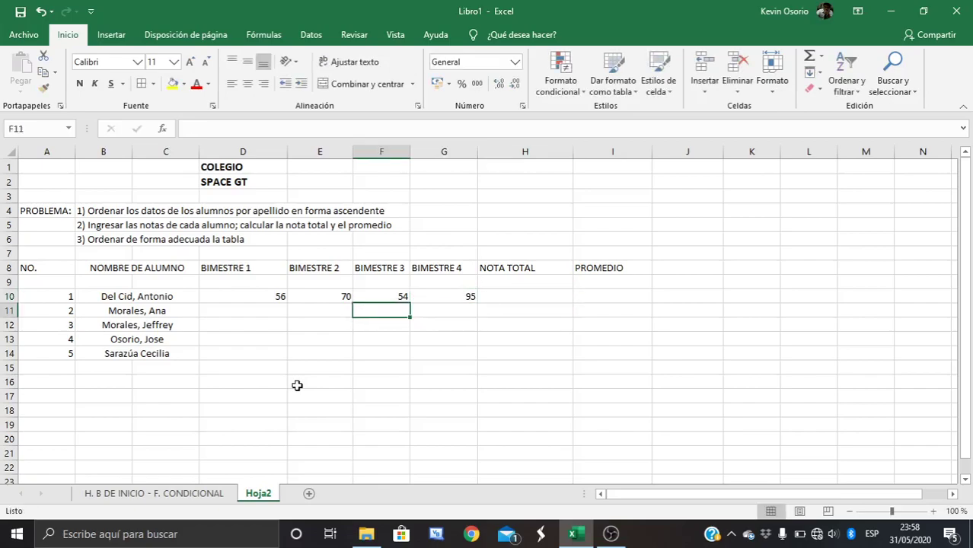
key("Left")
key("Left")
key("ctrl+shift+5")
key("shift+Down")
key("shift+Down")
key("shift+Down")
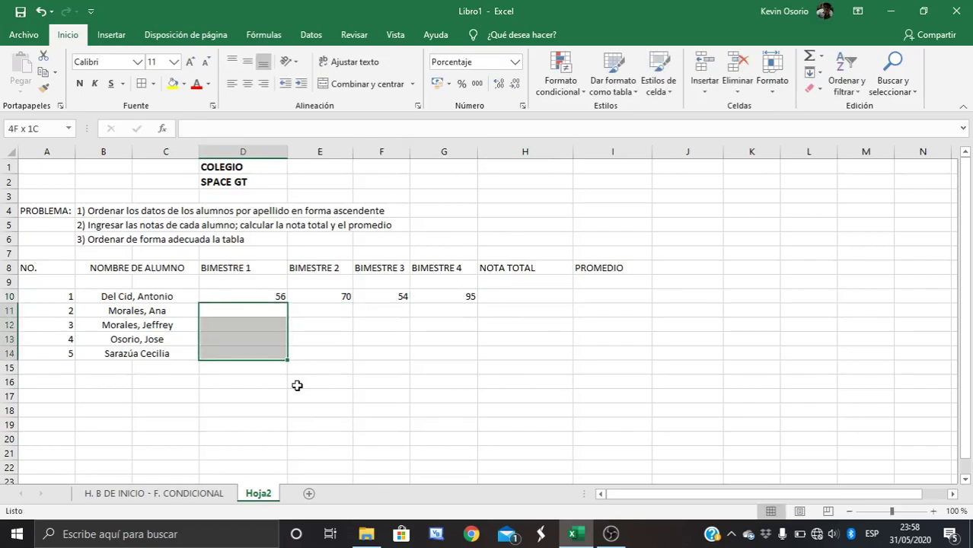
left_click(820, 92)
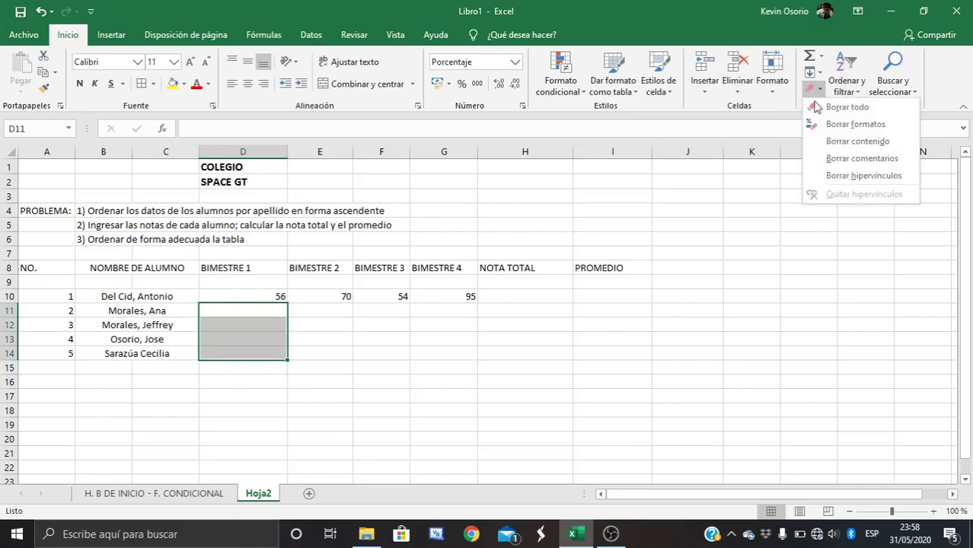
left_click(836, 107)
left_click(245, 312)
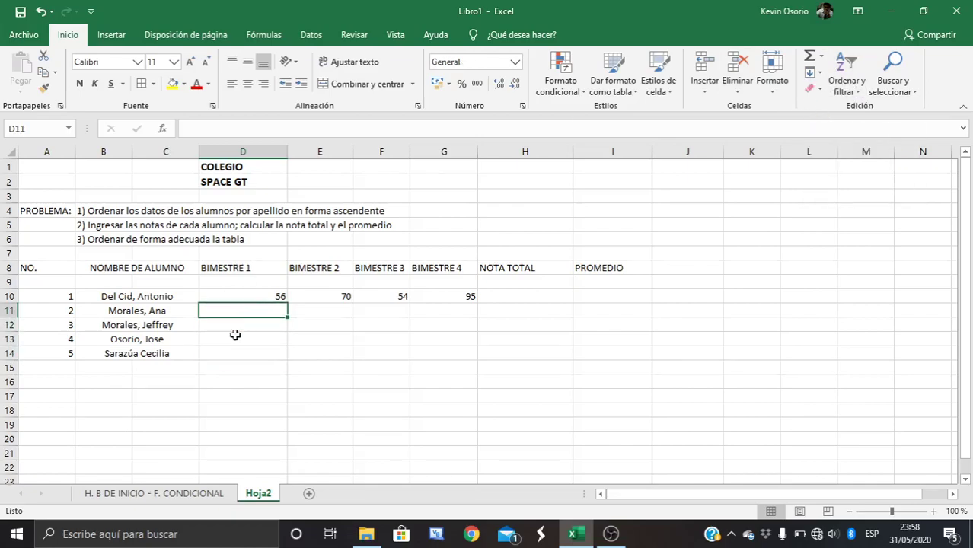
Enter the second student's grades 65, 65, 100 and 45 in row 11
type("6")
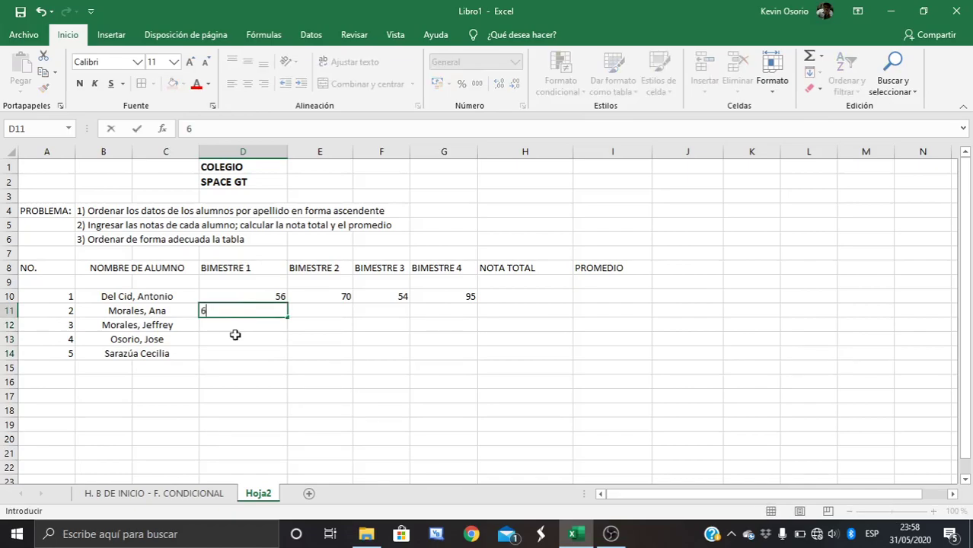
type("5")
key("Tab")
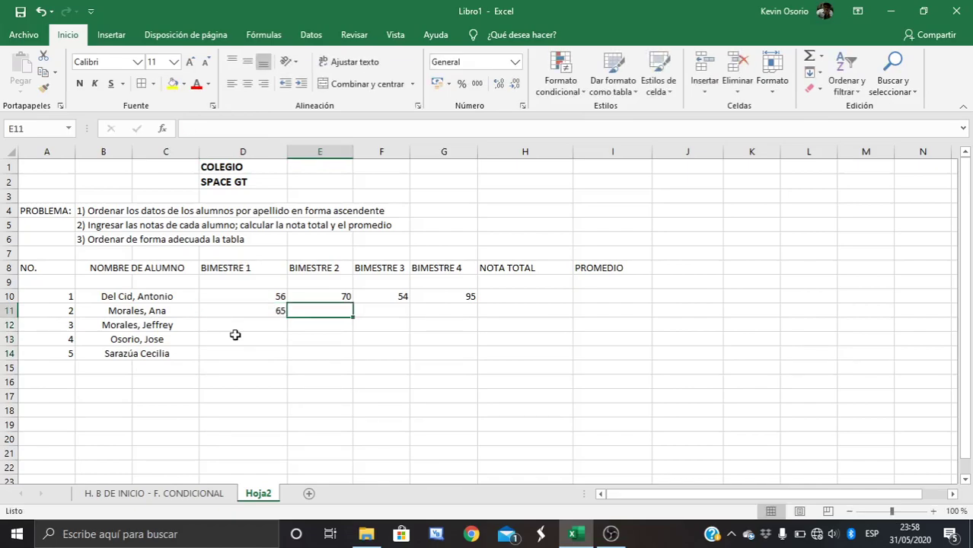
type("65")
key("Tab")
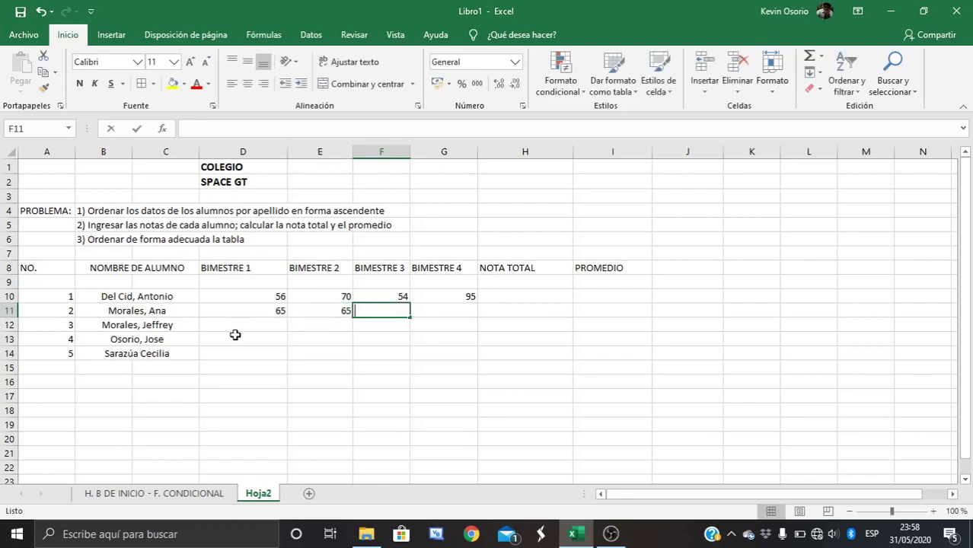
type("100")
key("Tab")
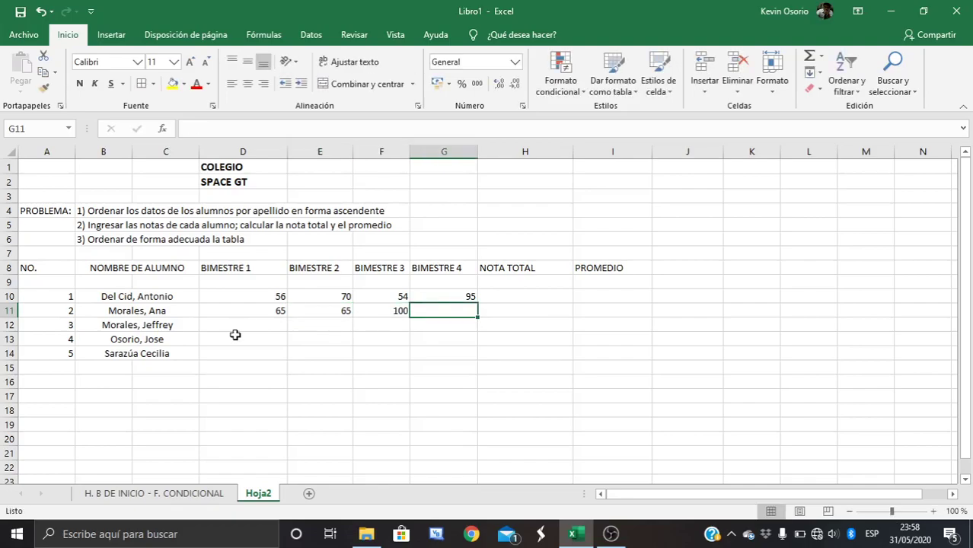
type("45")
key("Return")
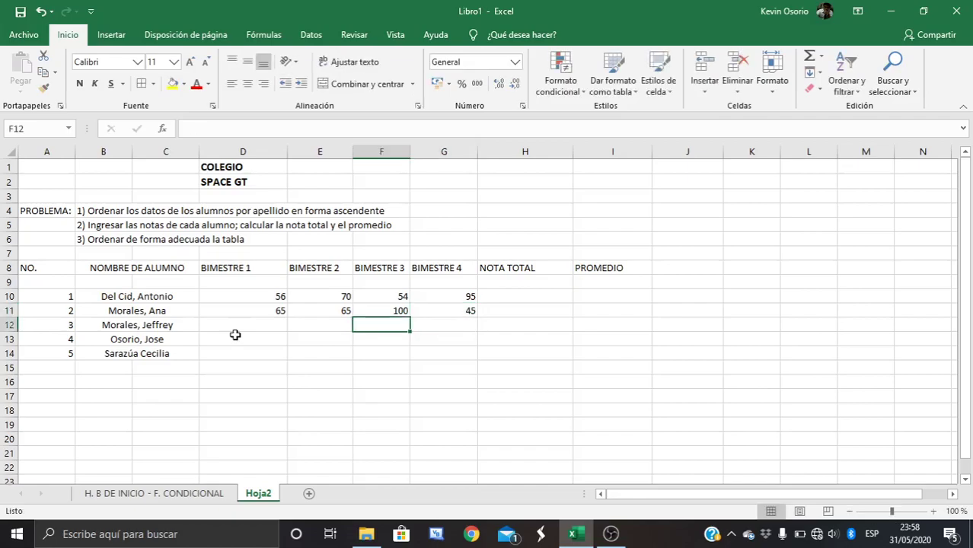
Enter the third student's grades 85, 87, 90 and 95 in row 12
key("Tab")
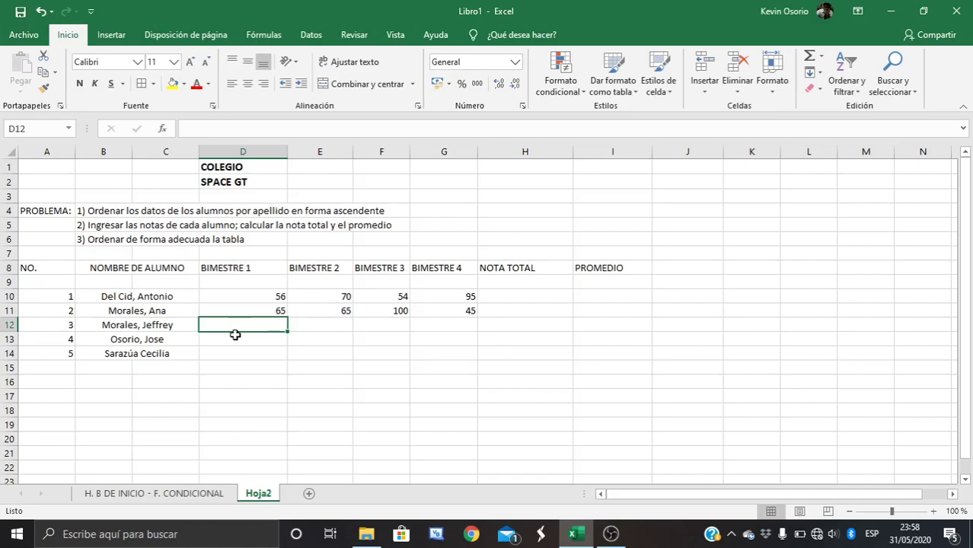
type("85")
key("Tab")
type("8")
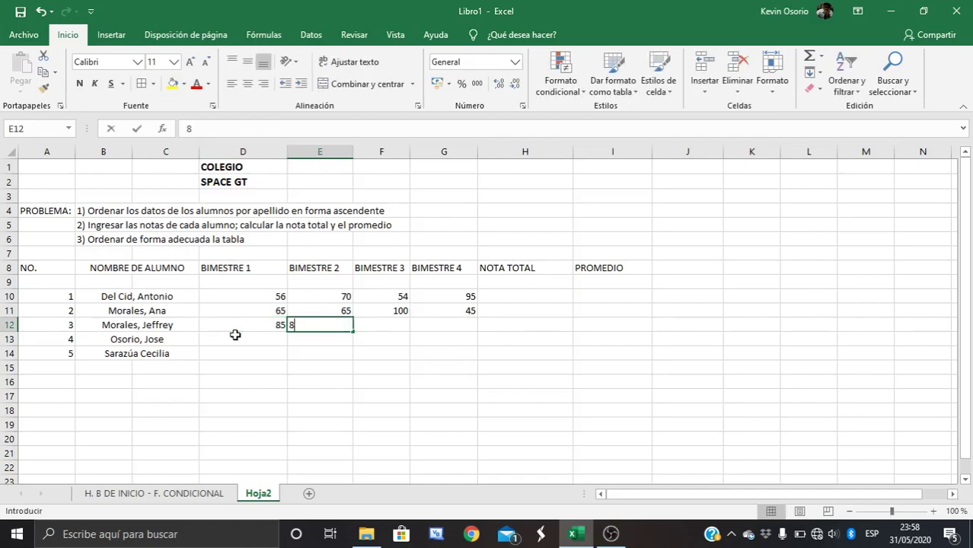
type("7")
key("Tab")
type("9")
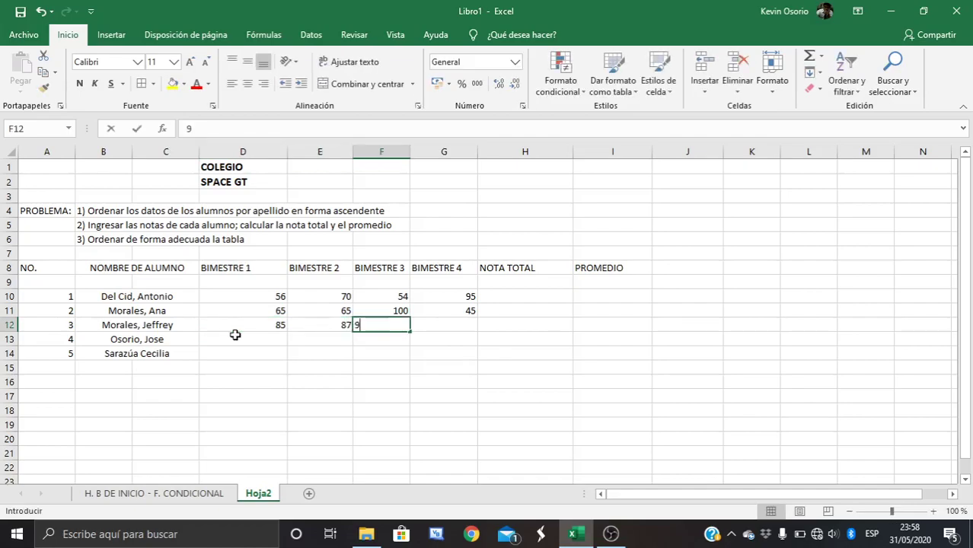
type("0")
key("Tab")
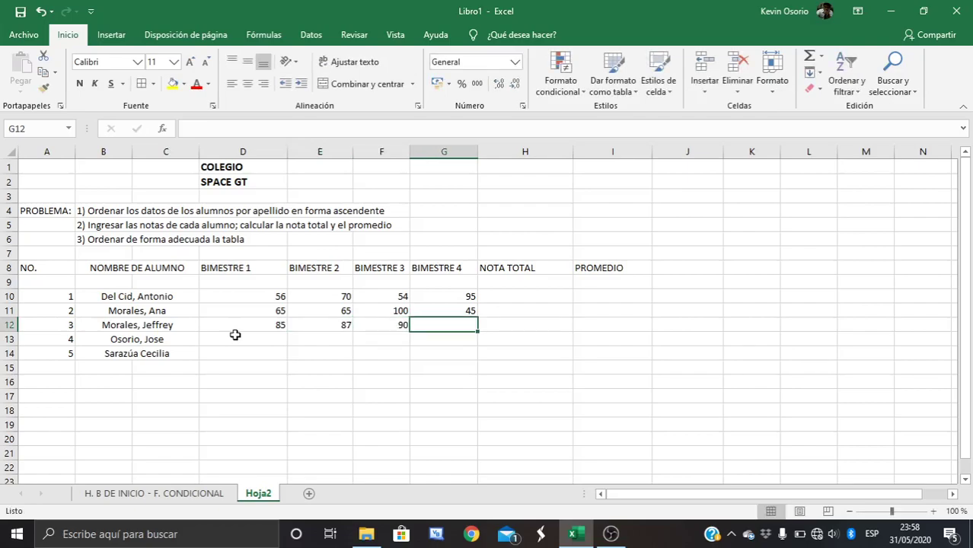
type("95")
key("Return")
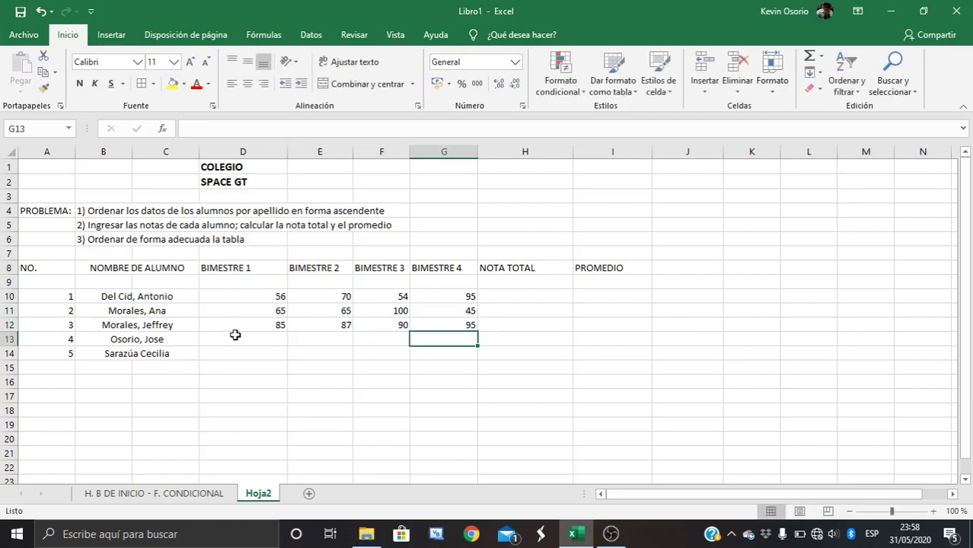
Enter the fourth student's grades 65, 47, 100 and 99 in row 13
key("Left")
key("Left")
key("Left")
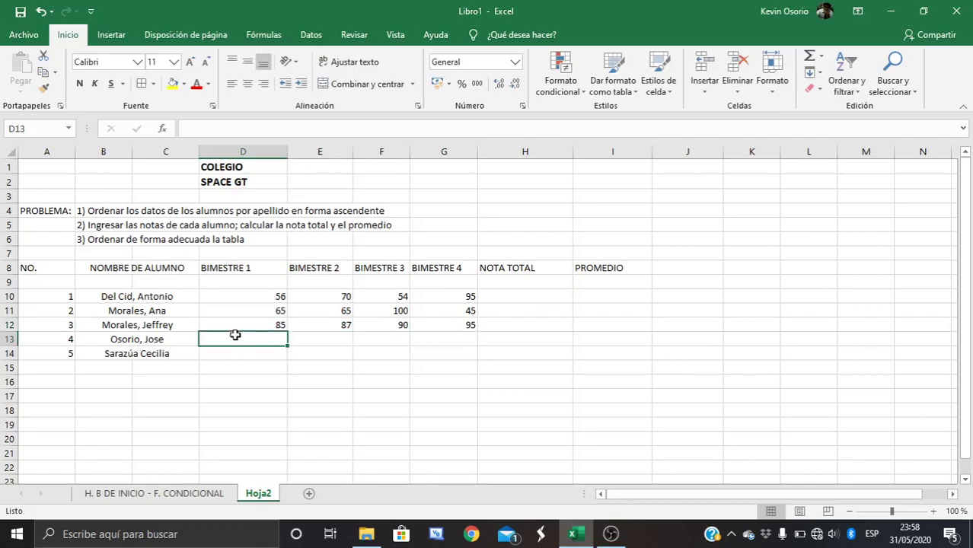
type("65")
key("Tab")
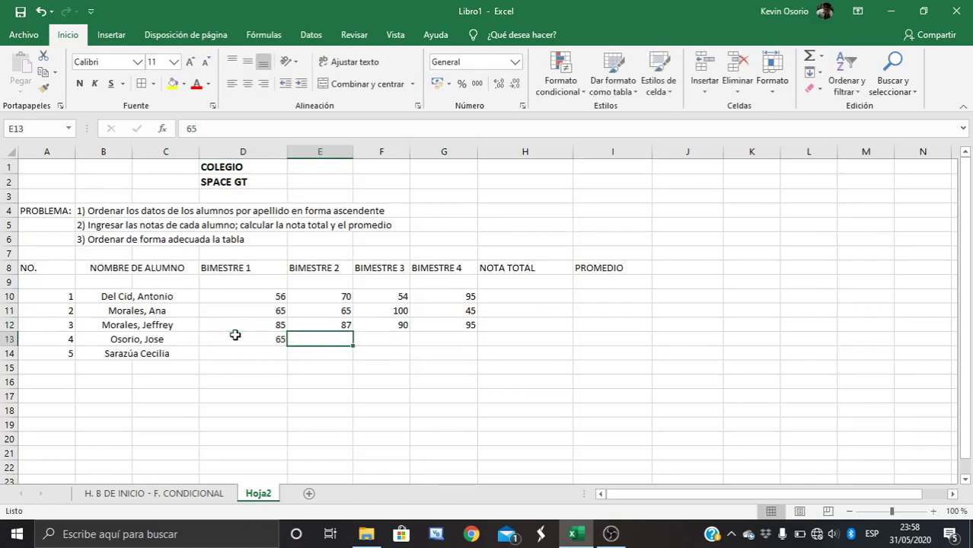
type("47")
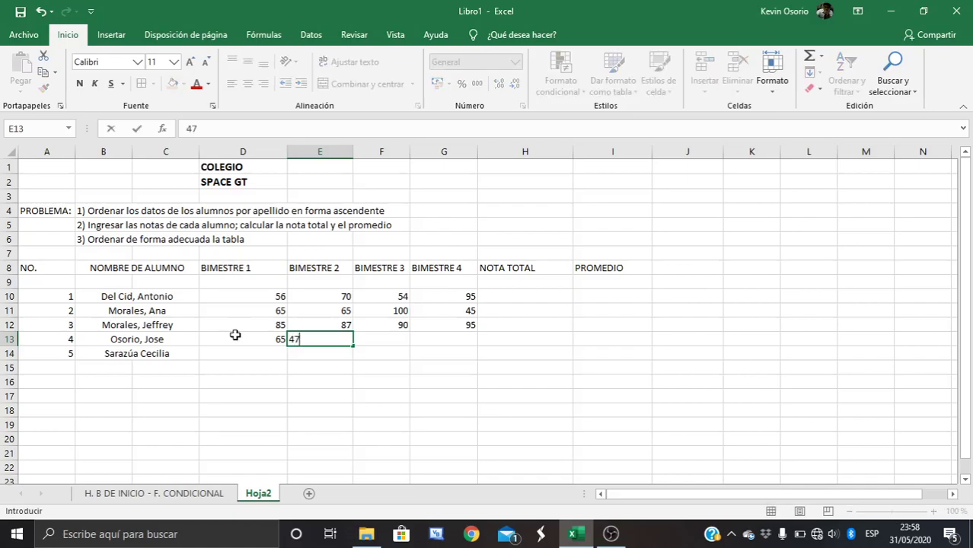
key("Tab")
type("1")
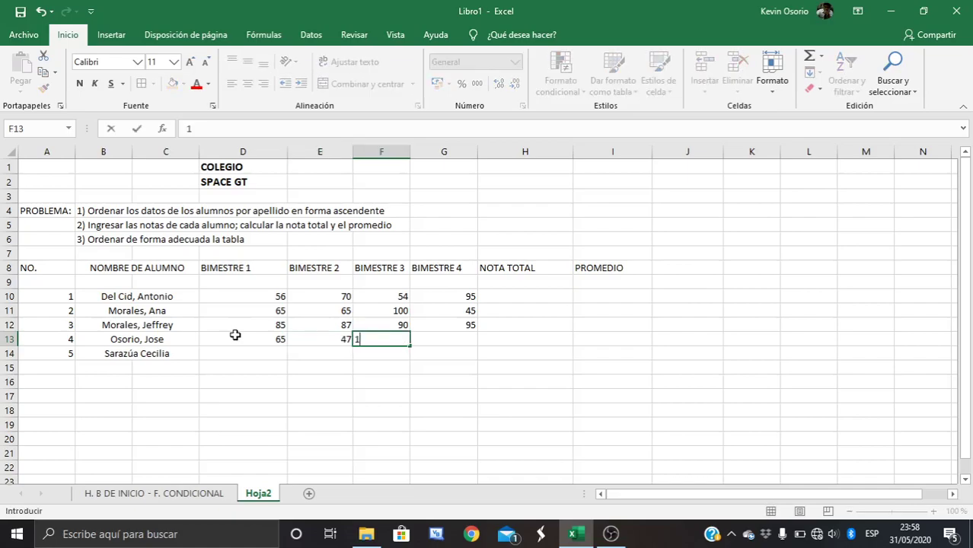
type("00")
key("Tab")
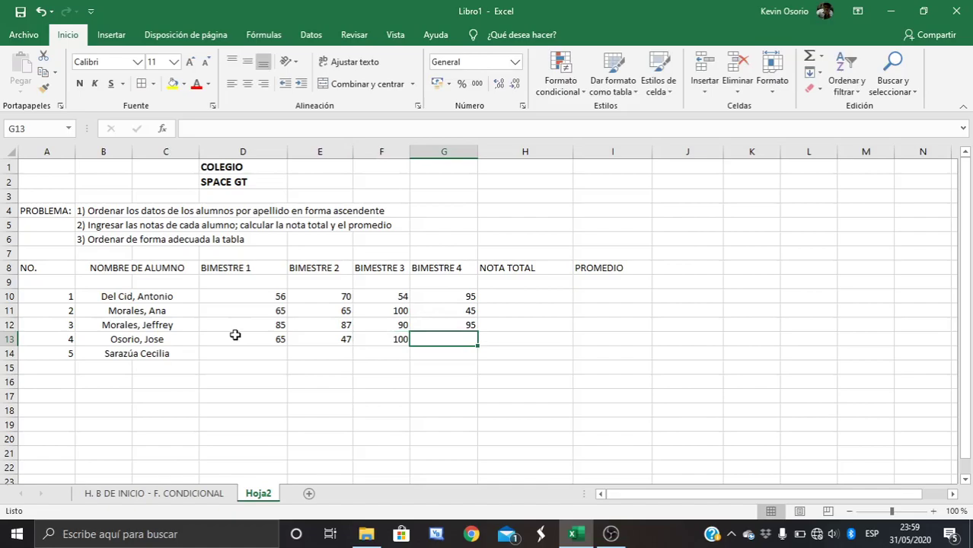
type("99")
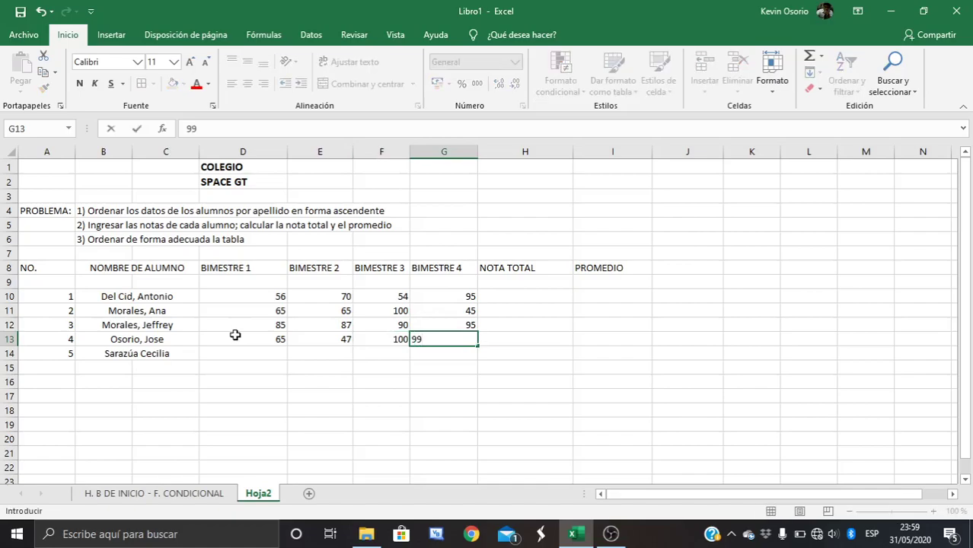
key("Return")
Enter the fifth student's grades 54, 54, 100 and 92 in row 14
key("Left")
key("Left")
key("Left")
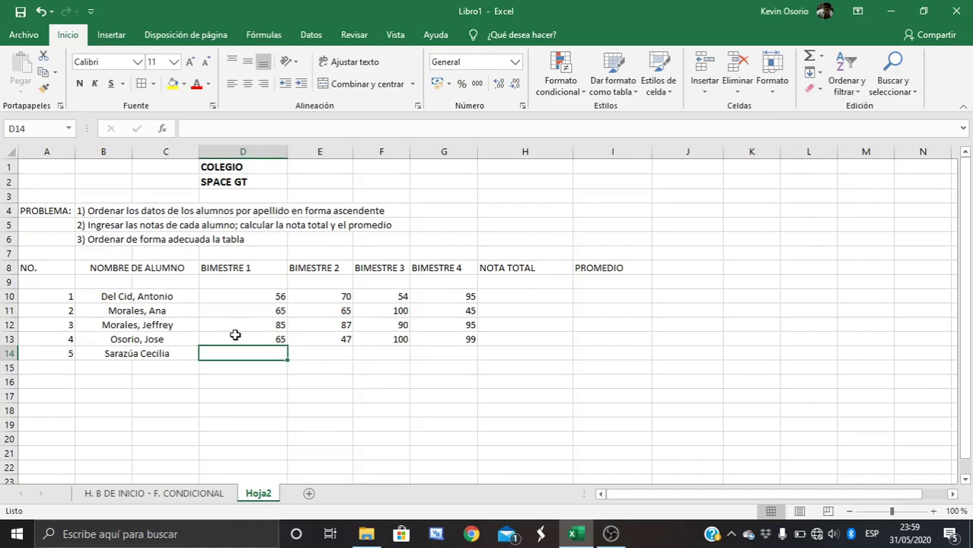
type("54")
key("Tab")
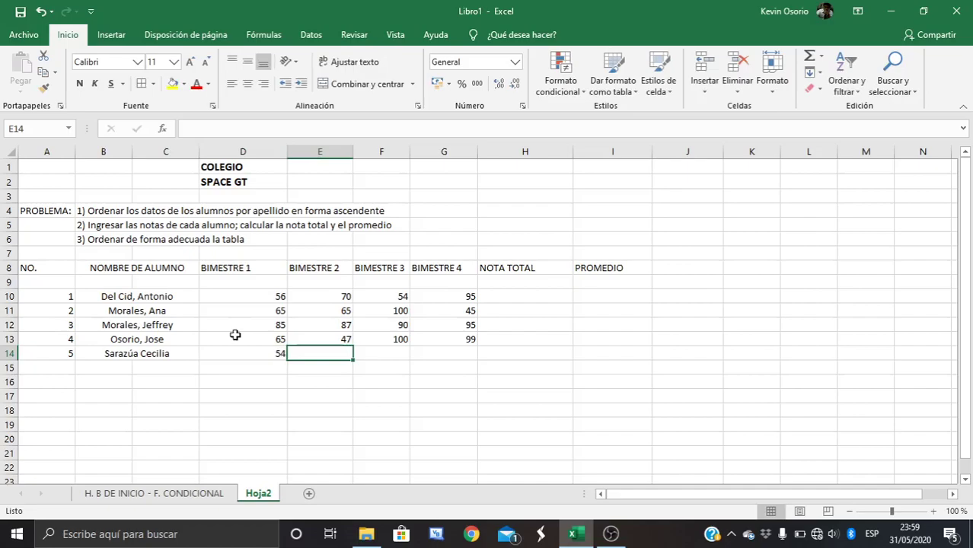
type("5")
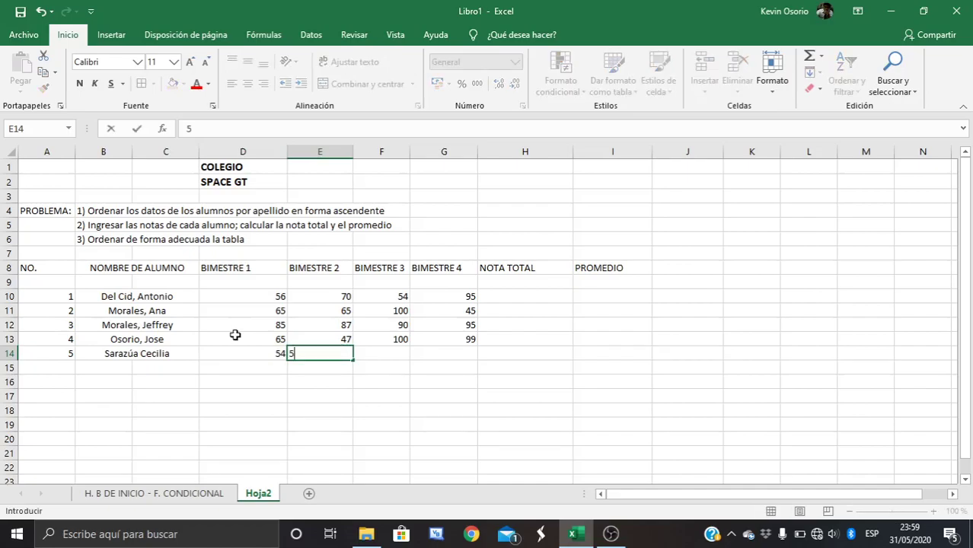
type("4")
key("Return")
key("Right")
key("Up")
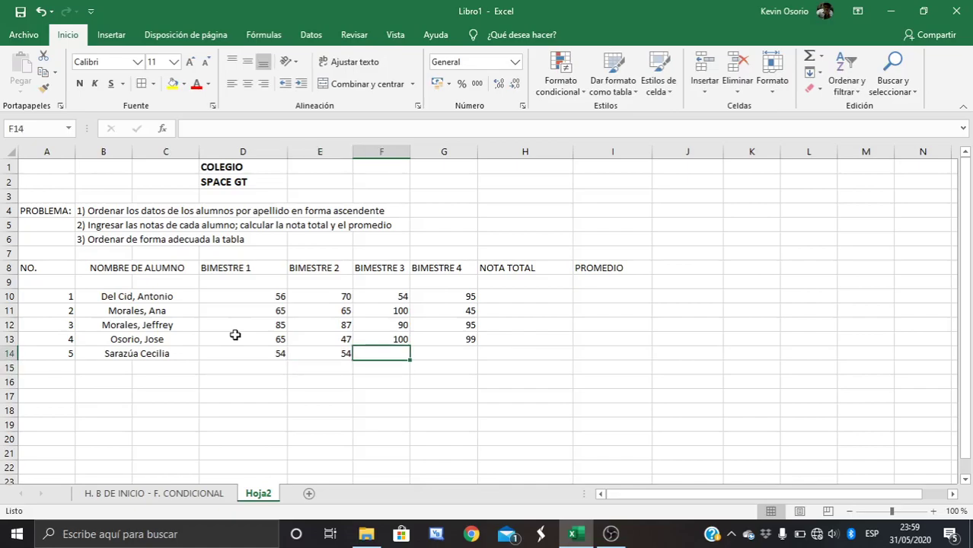
type("100")
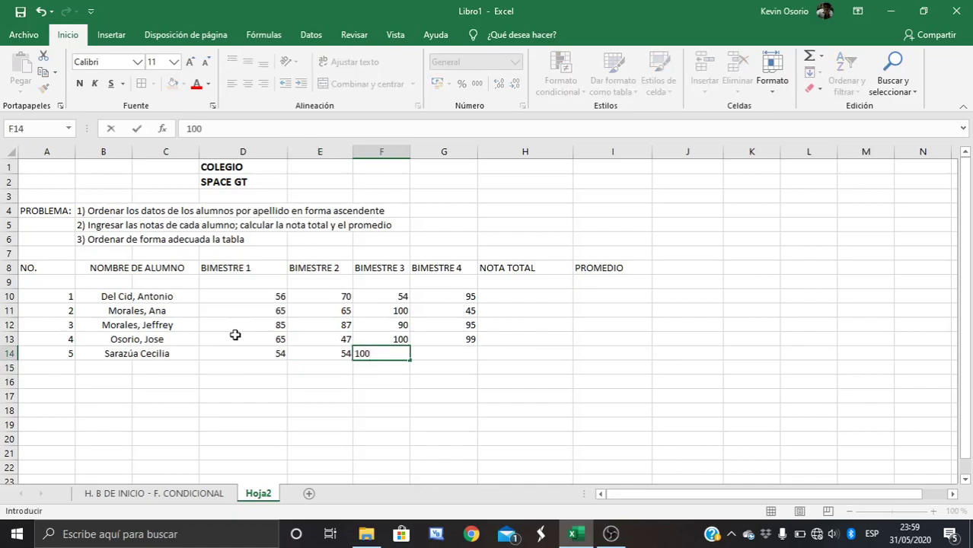
key("Tab")
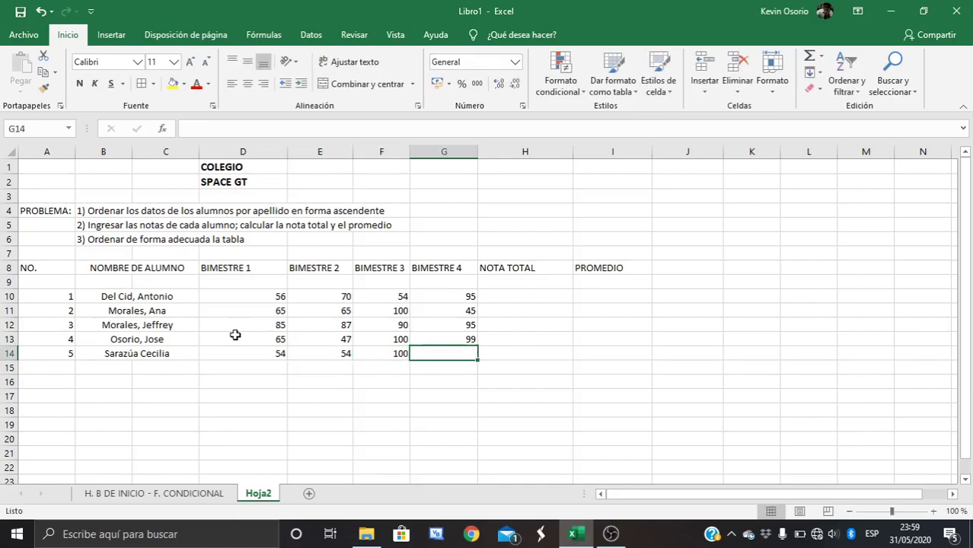
type("92")
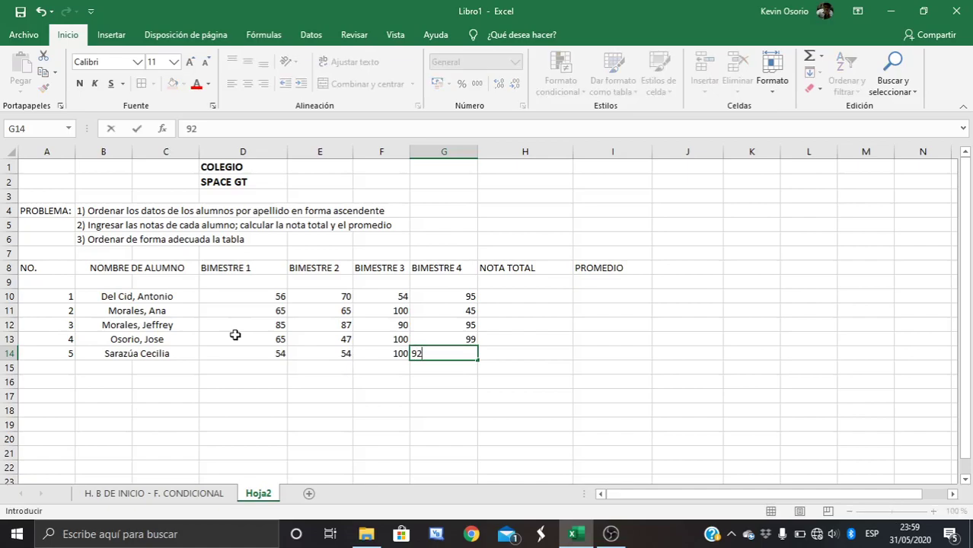
key("Return")
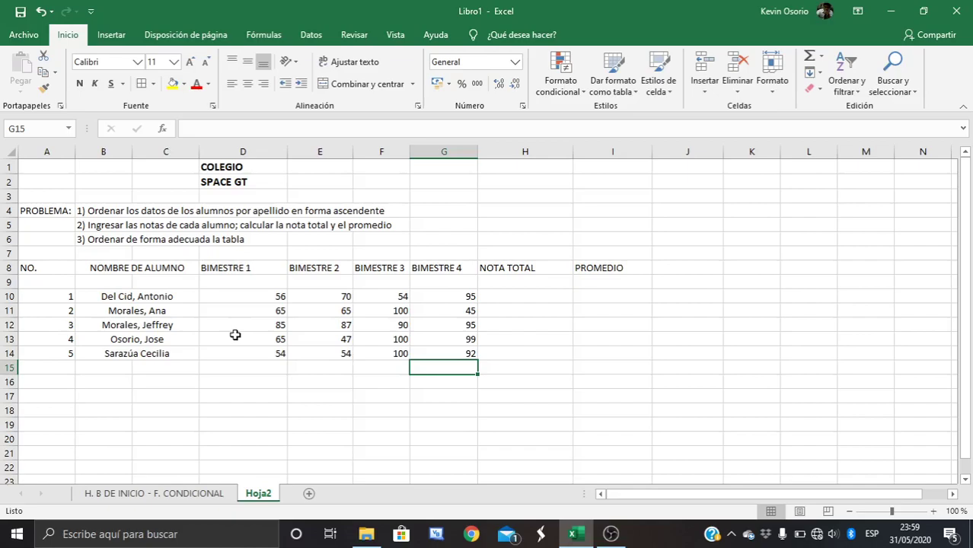
key("Left")
key("Left")
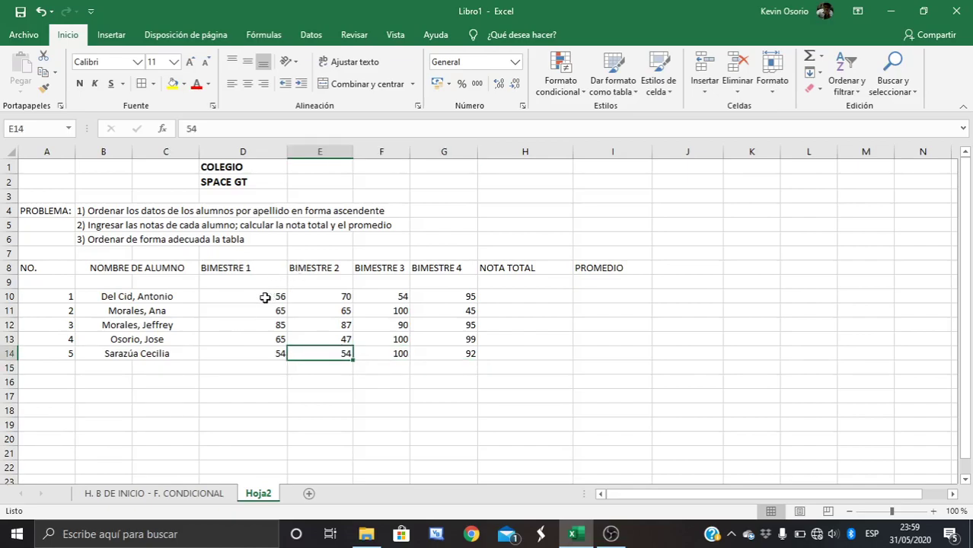
left_click_drag(265, 298, 450, 314)
left_click(495, 295)
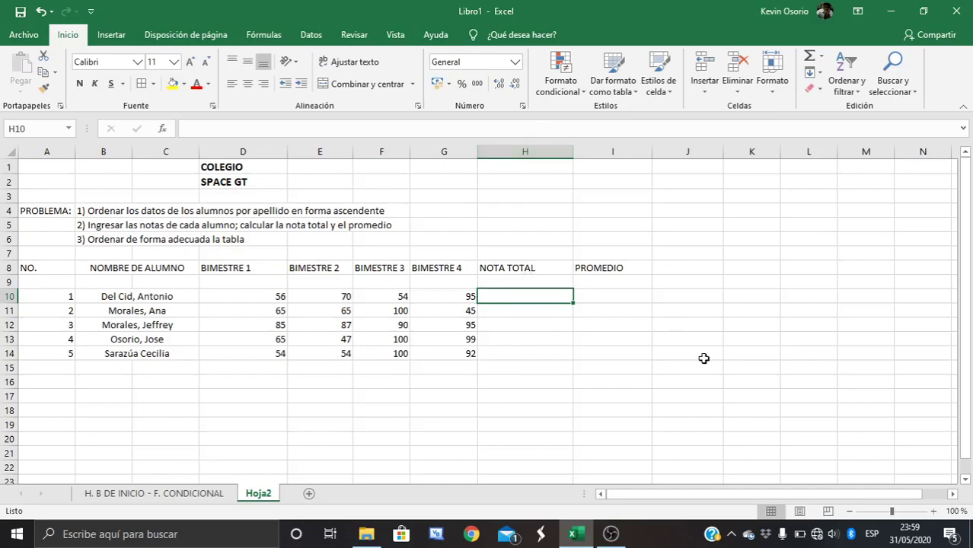
Enter =SUMA(D10:G10) in H10 and fill it down to H14 for all five totals
type("=")
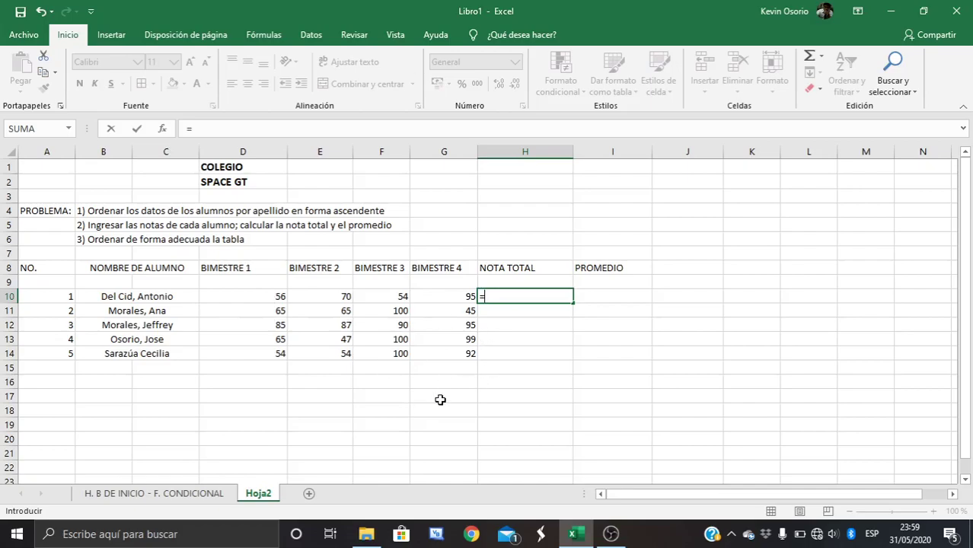
type("SUMA(")
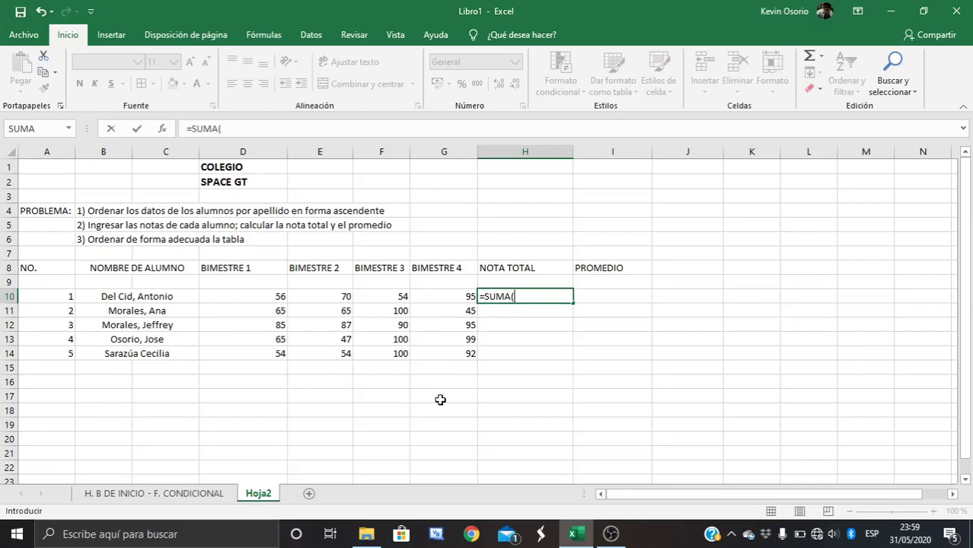
left_click_drag(267, 297, 430, 304)
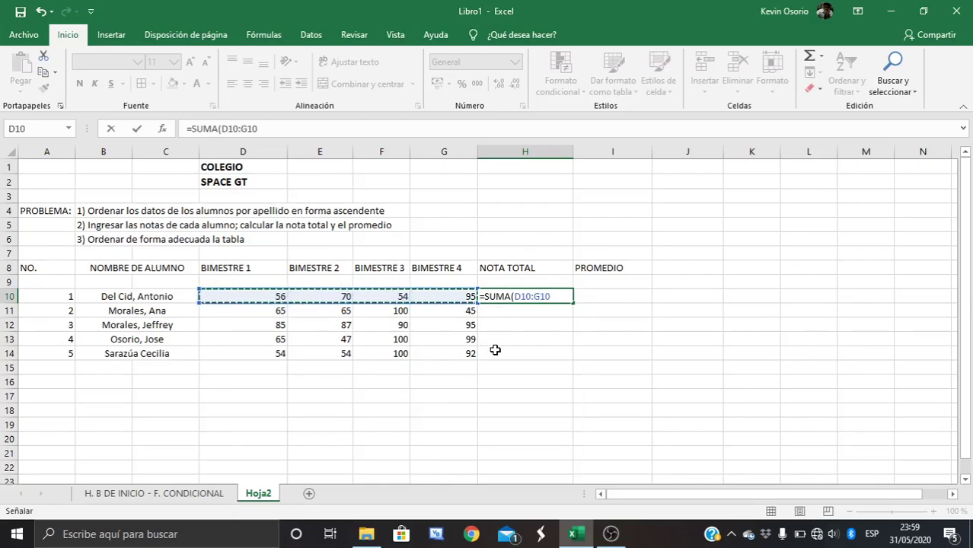
type(")")
key("Return")
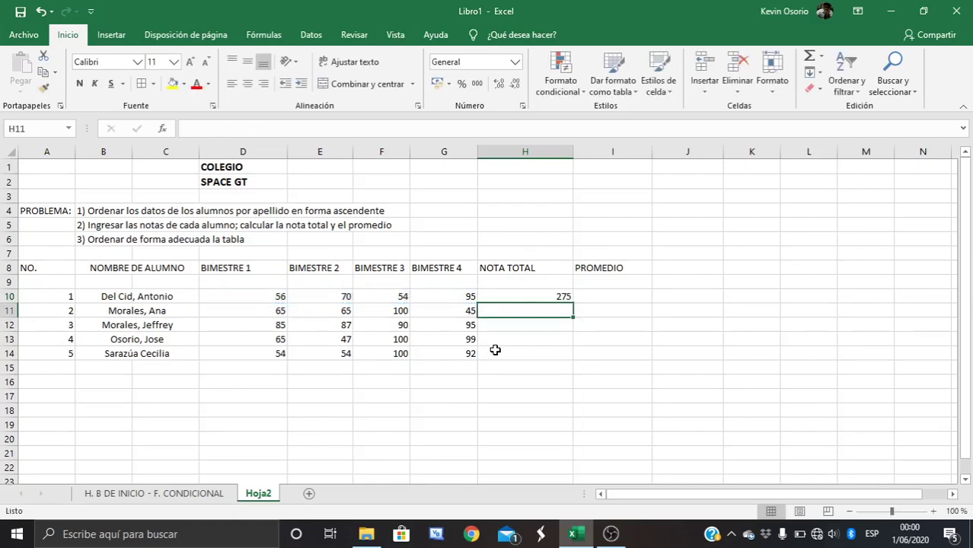
left_click(534, 295)
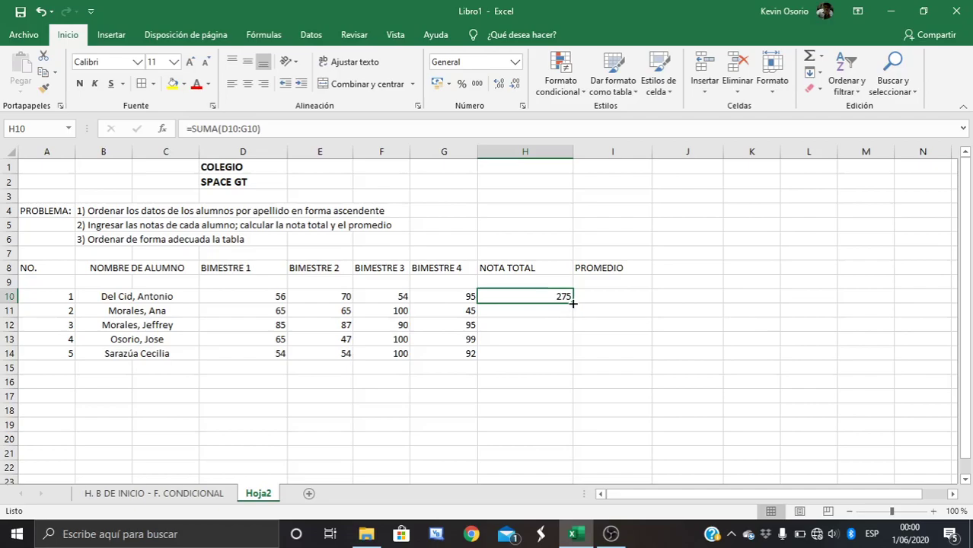
left_click_drag(572, 303, 568, 364)
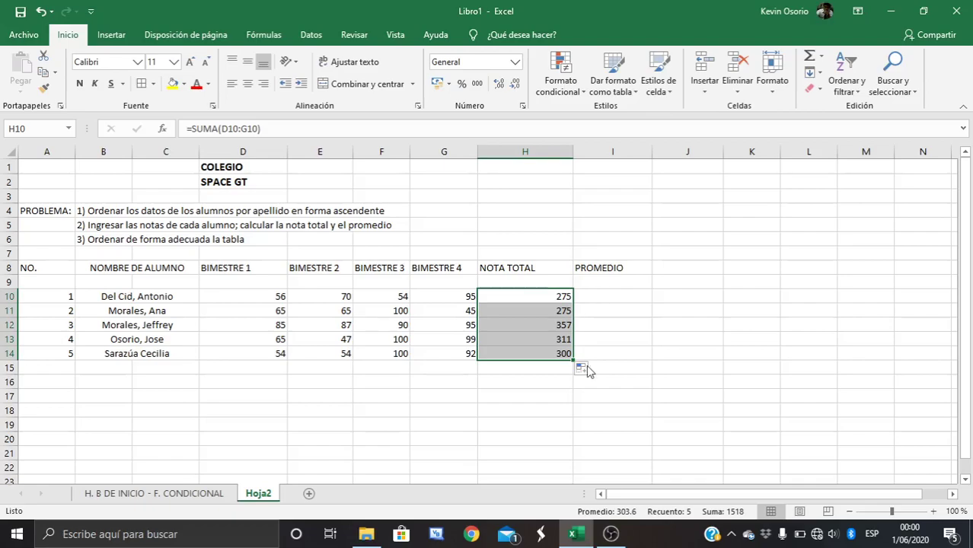
left_click(610, 299)
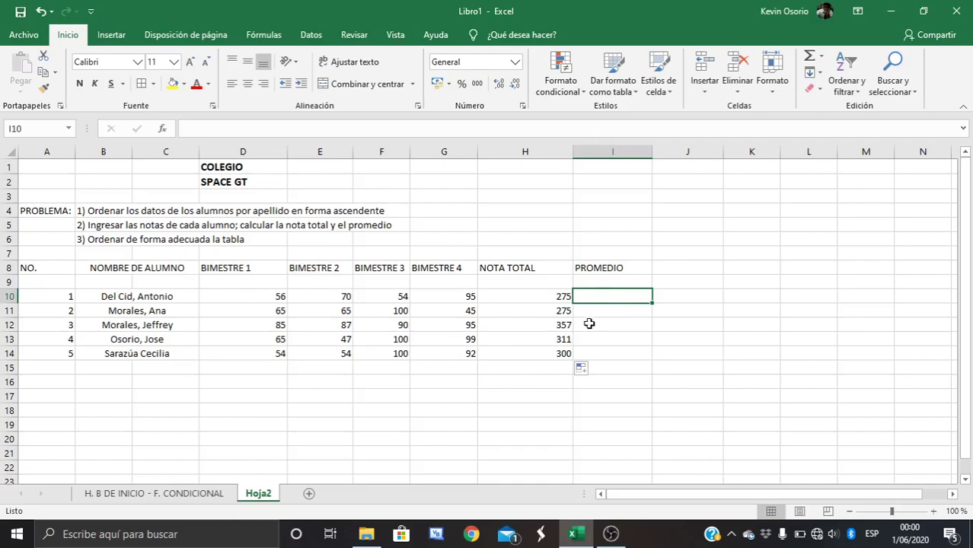
Abandon the partly typed =PROME formula in I10
type("=")
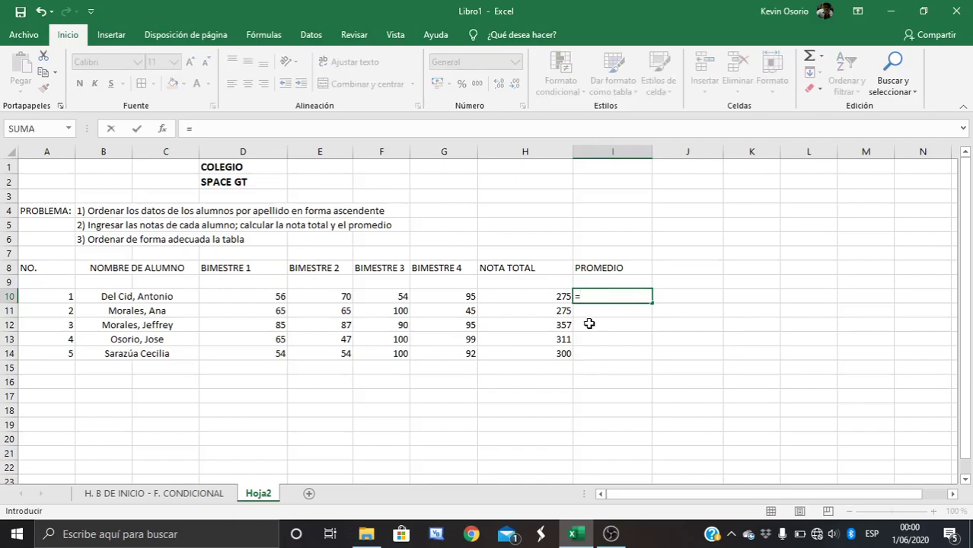
type("PROME")
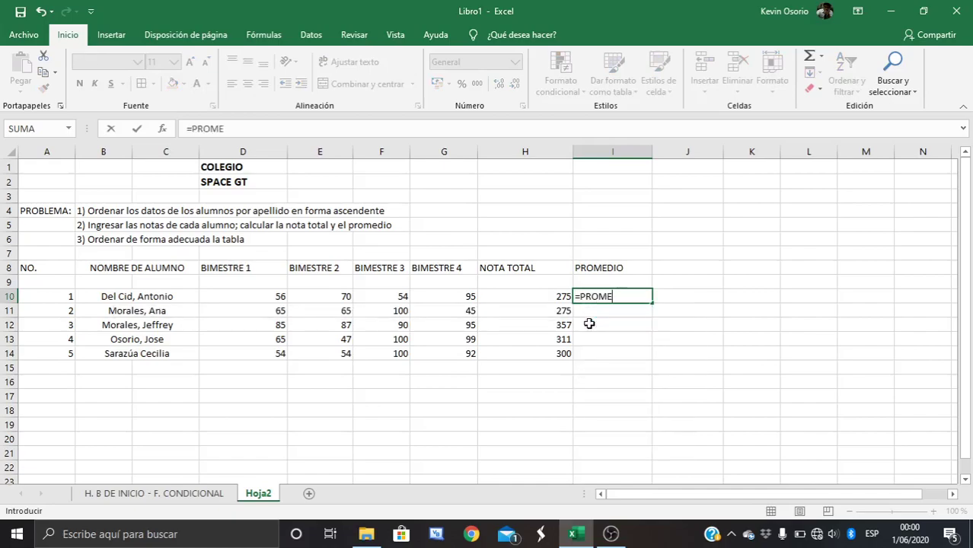
key("BackSpace")
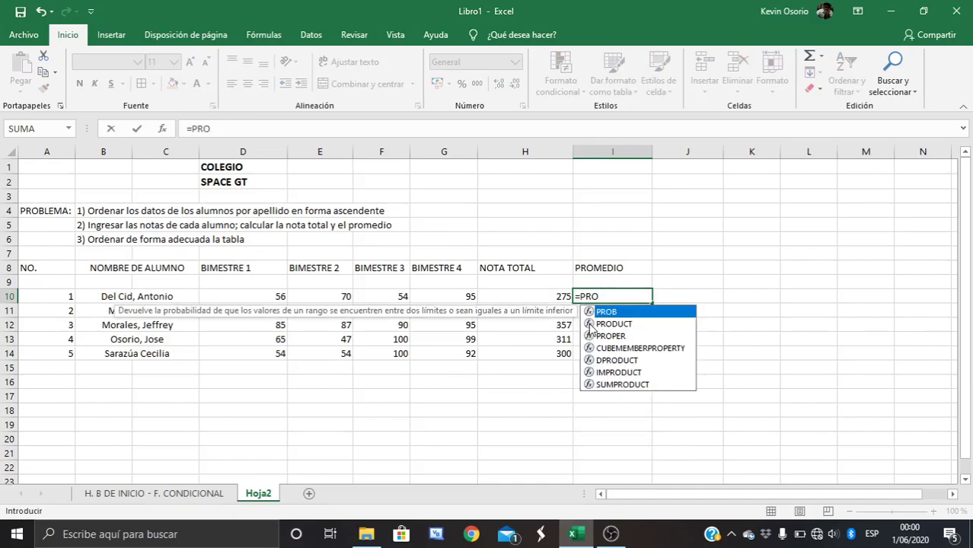
key("BackSpace")
key("BackSpace")
key("BackSpace")
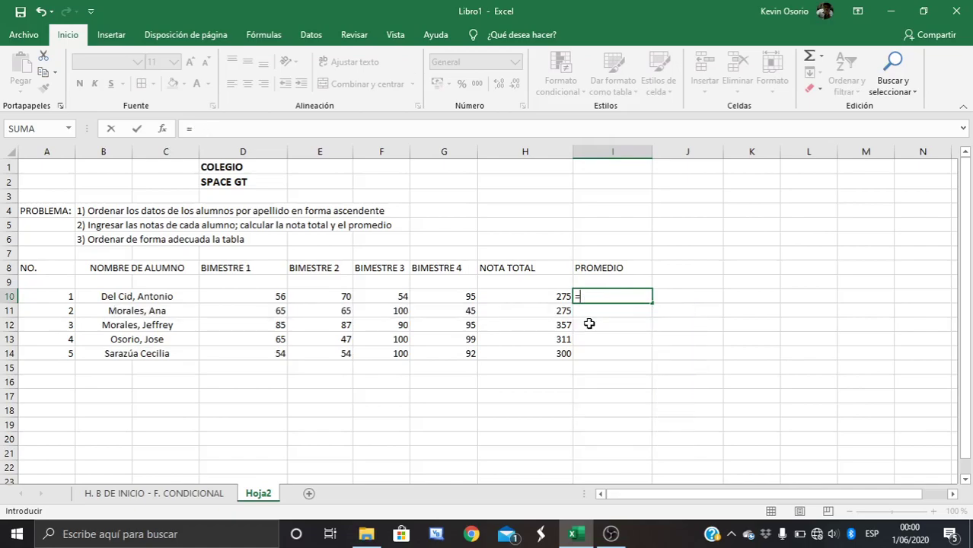
key("BackSpace")
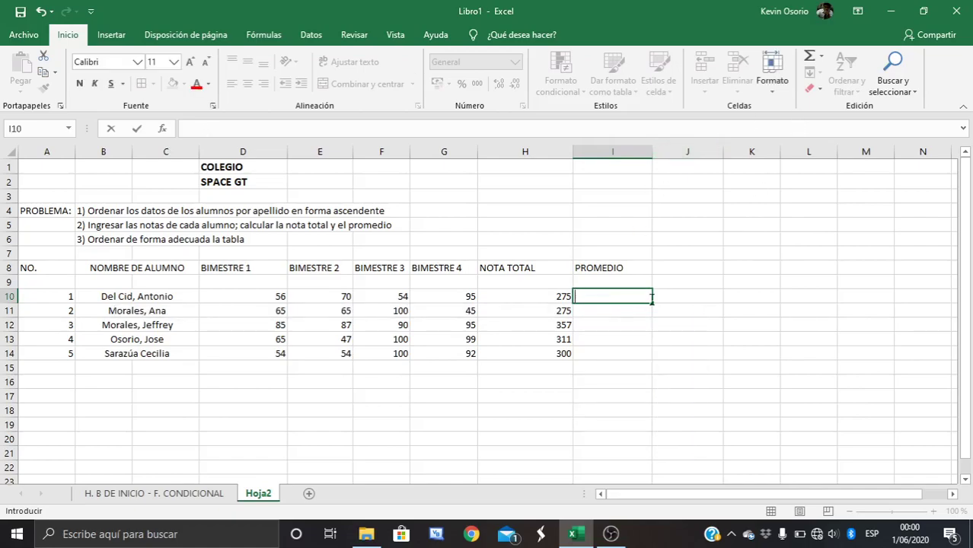
key("Escape")
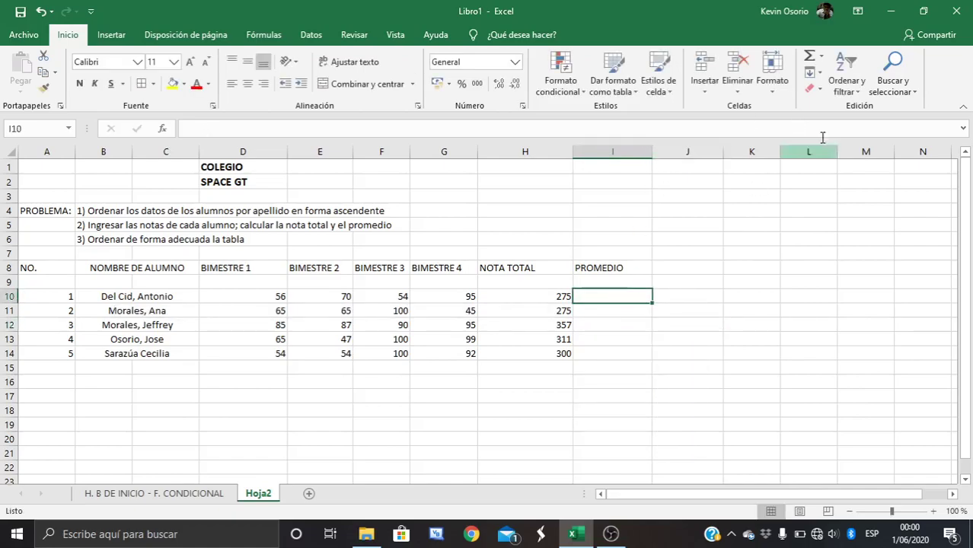
Try an AutoSum average on the total cell, decline the corrections, and delete it
left_click(822, 57)
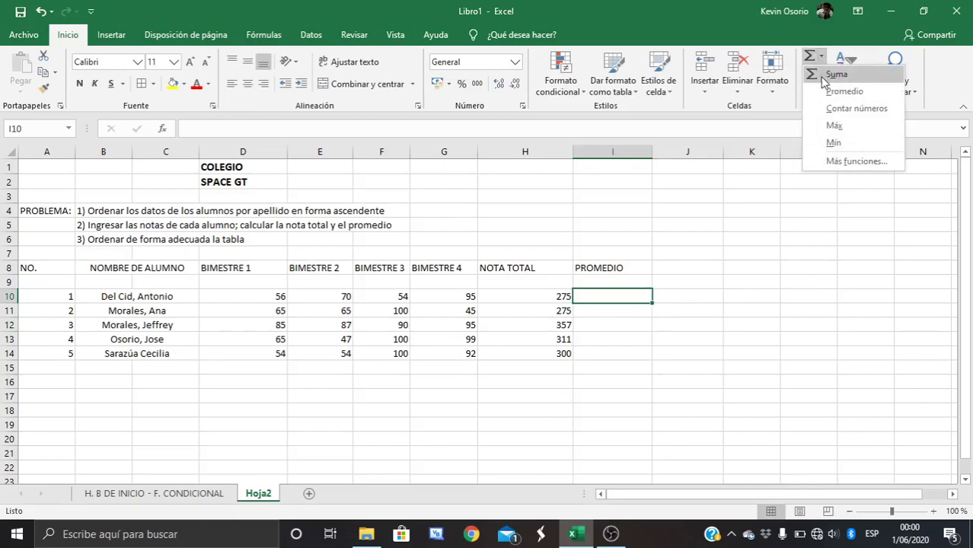
left_click(821, 90)
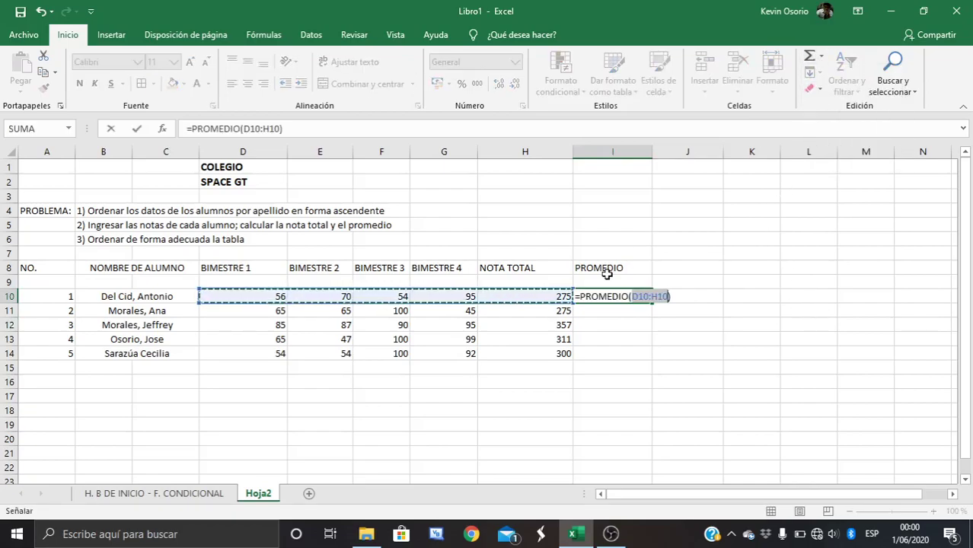
left_click(536, 298)
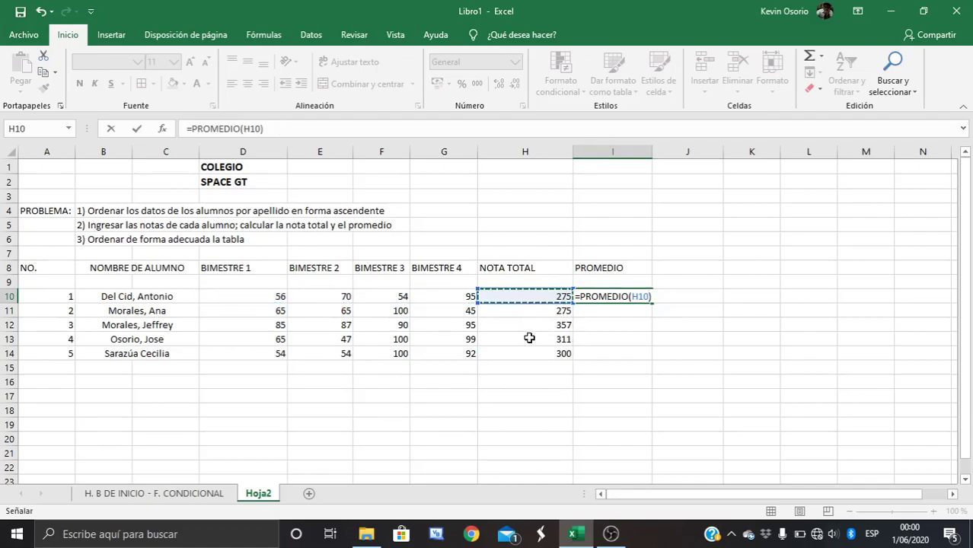
type(")")
key("Return")
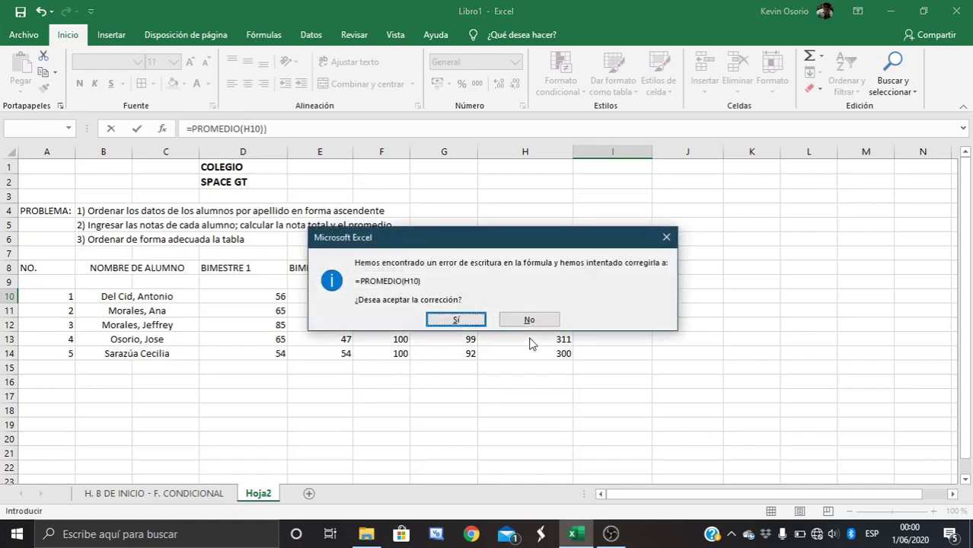
key("Escape")
key("Return")
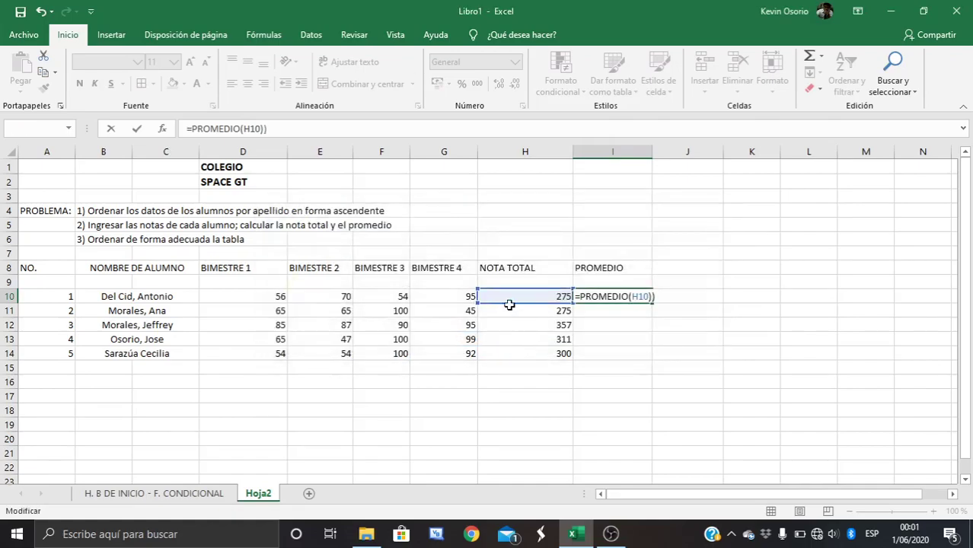
left_click(699, 307)
left_click(546, 320)
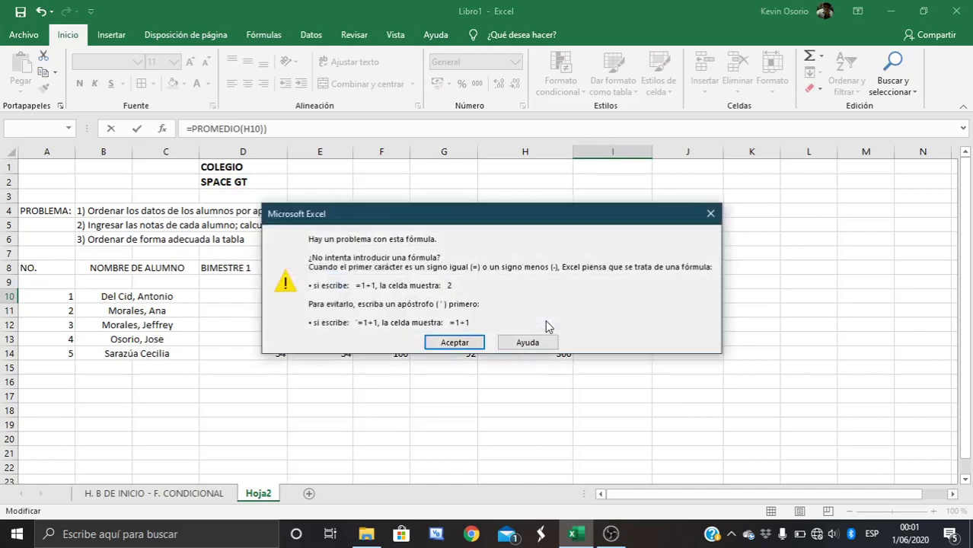
key("Return")
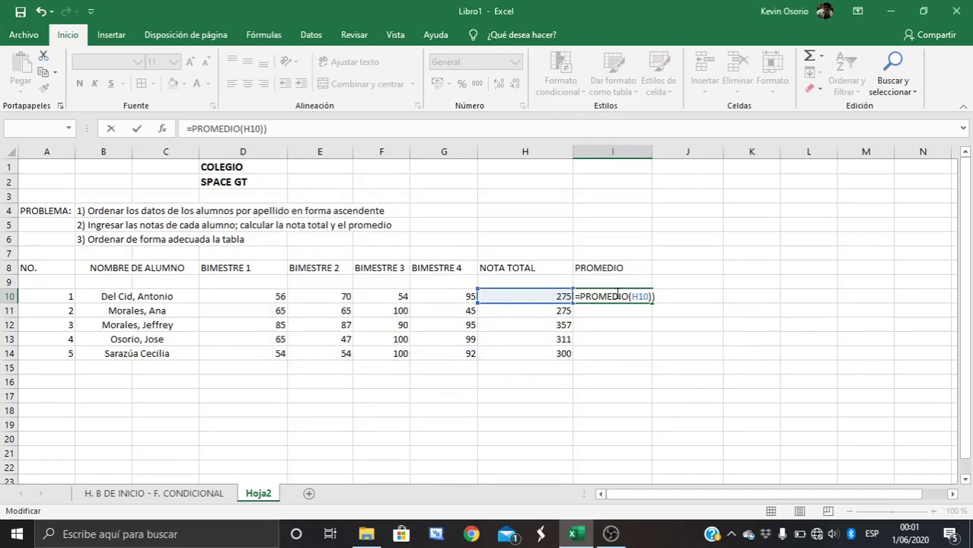
key("BackSpace")
key("BackSpace")
key("BackSpace")
key("BackSpace")
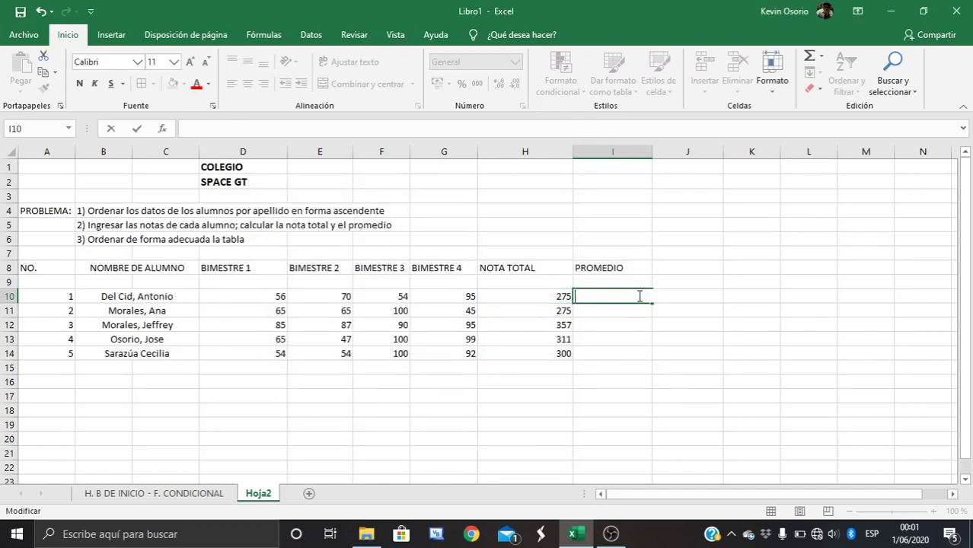
Enter =PROMEDIO(D10:G10) in I10 to get 68.75
type("=")
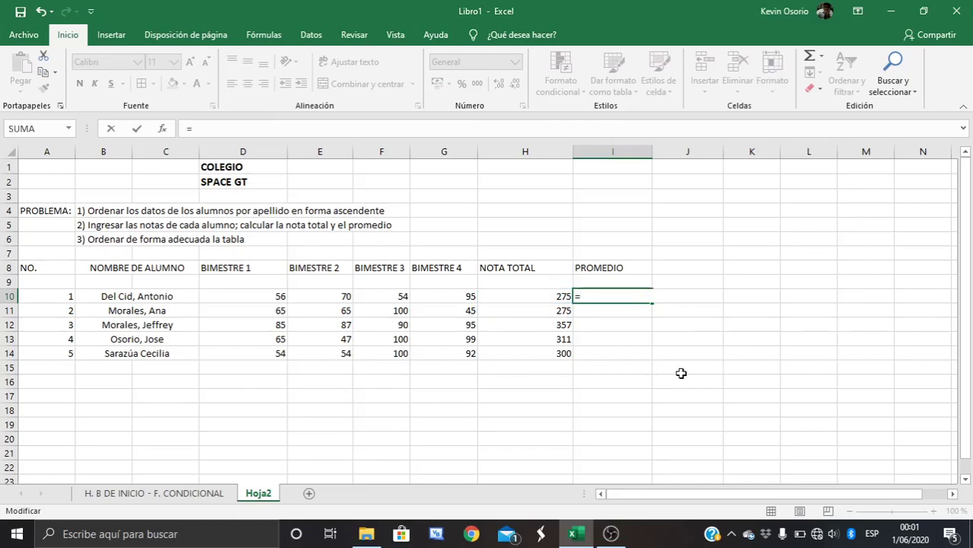
type("PROMEDIO(")
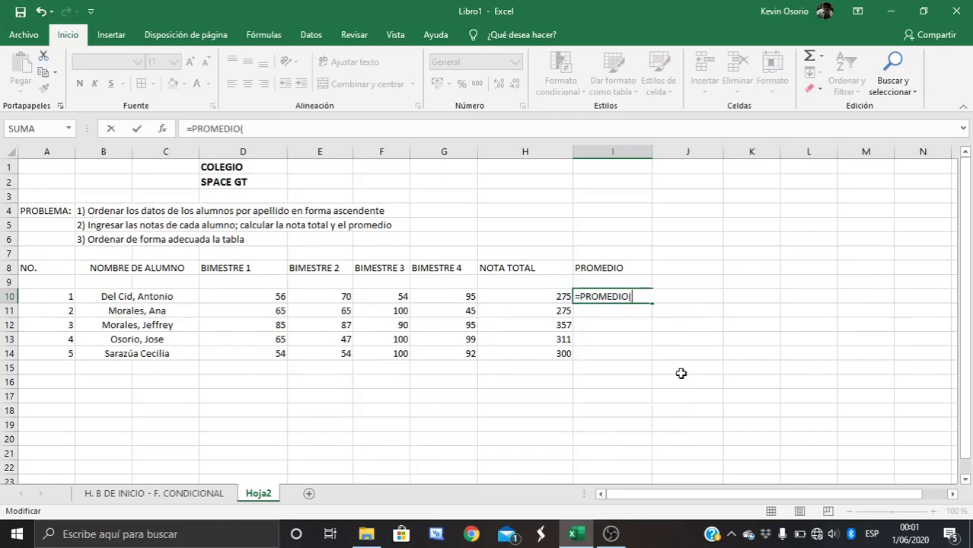
left_click(256, 296)
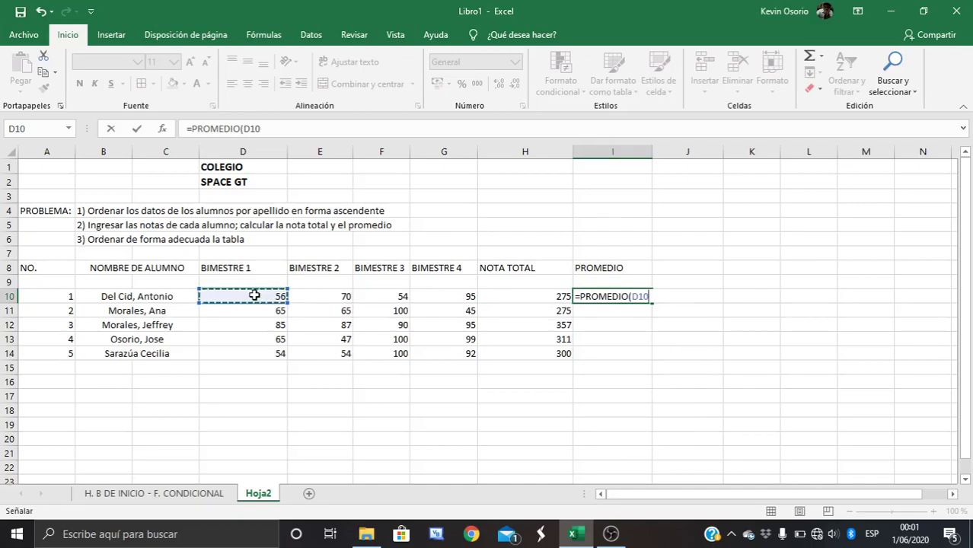
left_click_drag(255, 296, 440, 302)
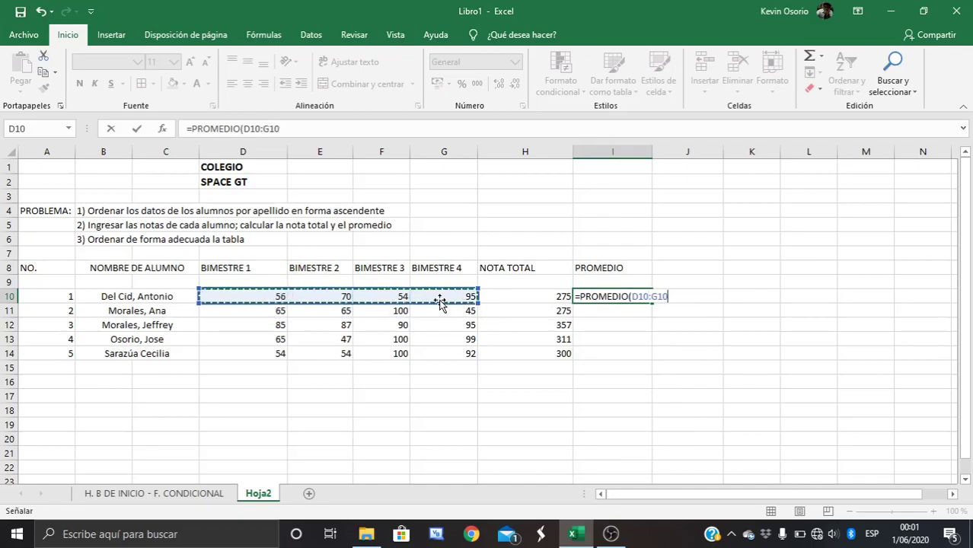
type(")")
key("Return")
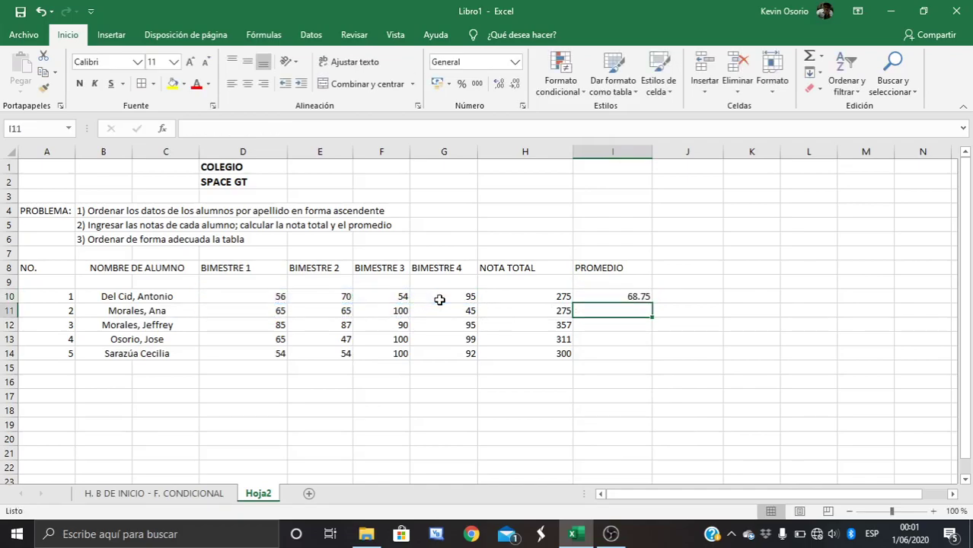
Fill I10's PROMEDIO formula down to I14, giving 68.75, 68.75, 89.25, 77.75 and 75
left_click(641, 296)
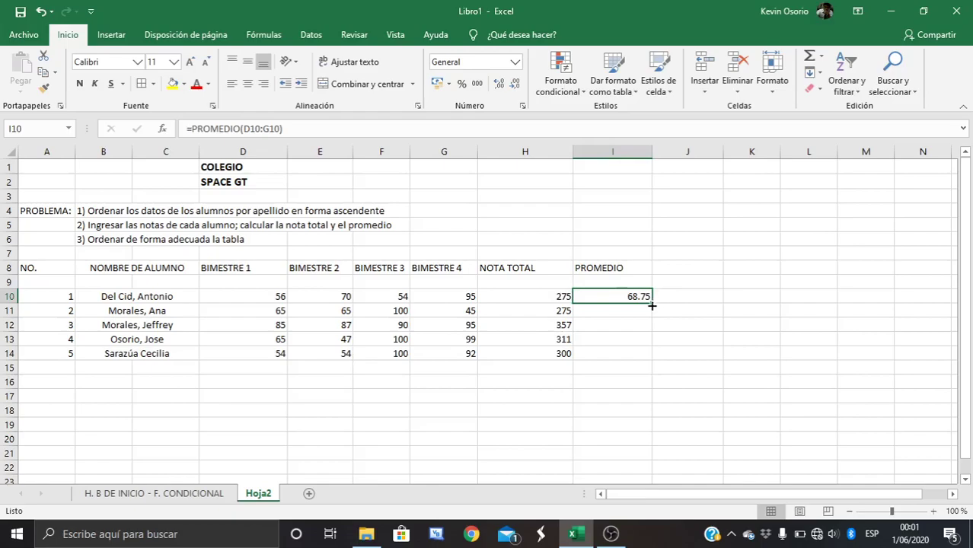
left_click_drag(652, 306, 647, 363)
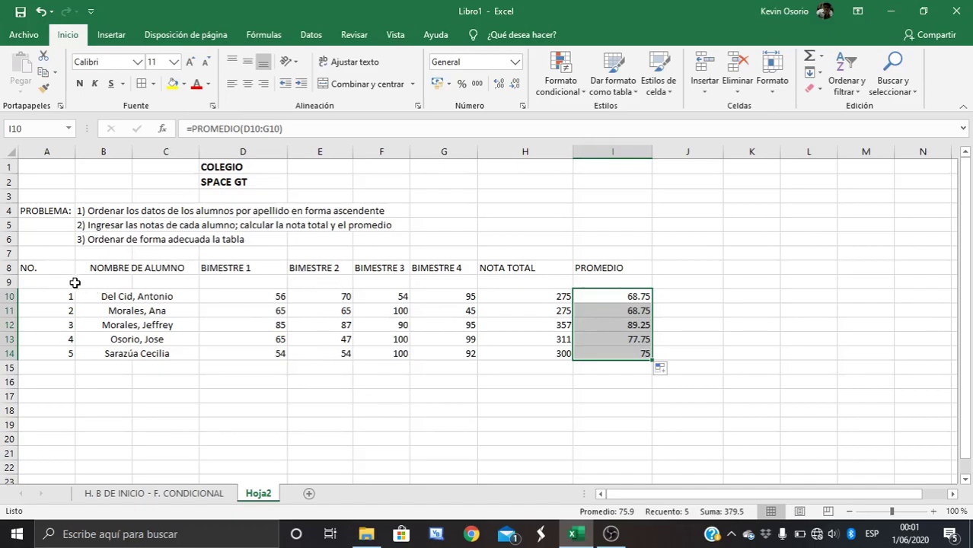
left_click(39, 266)
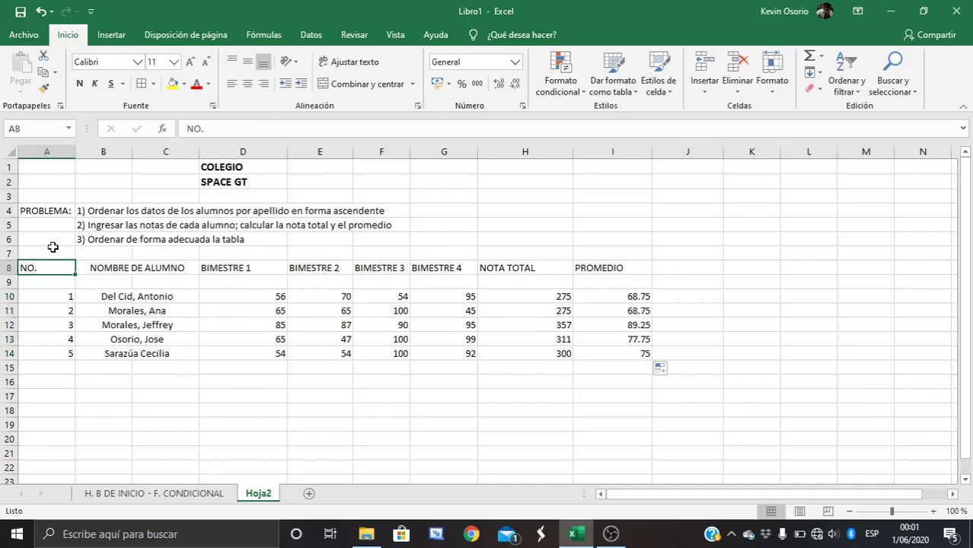
Apply Todos los bordes to the whole table A8:I14
mouse_move(26, 266)
left_mouse_down()
mouse_move(584, 341)
mouse_move(601, 353)
left_mouse_up()
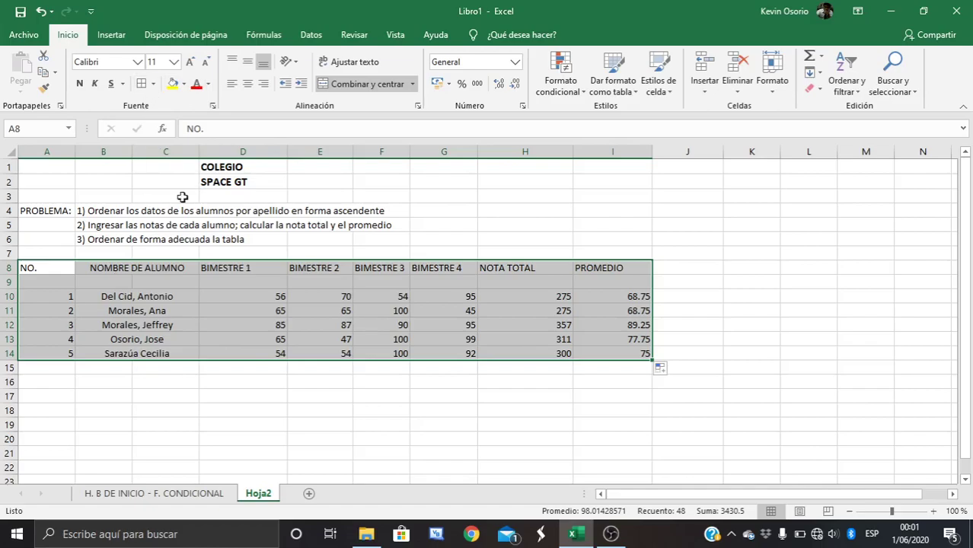
left_click(153, 85)
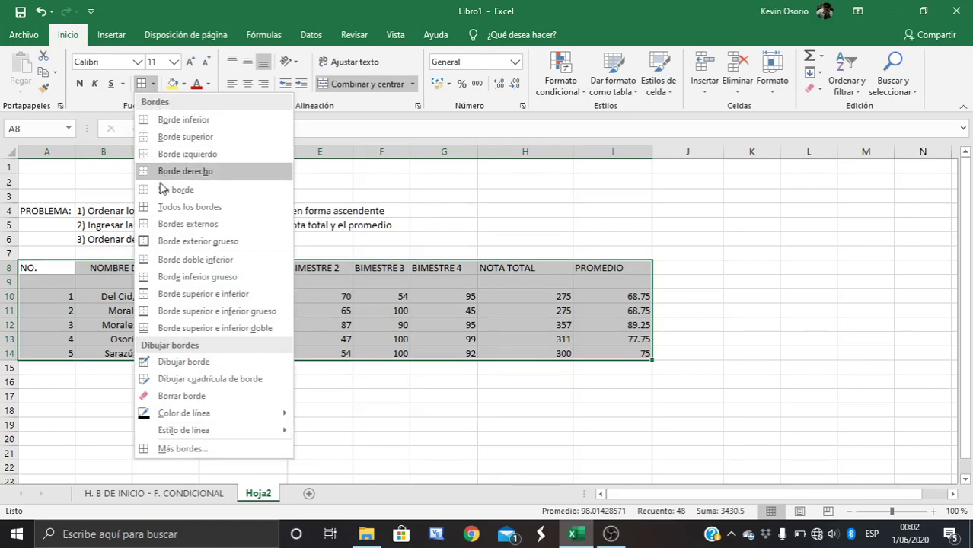
left_click(163, 207)
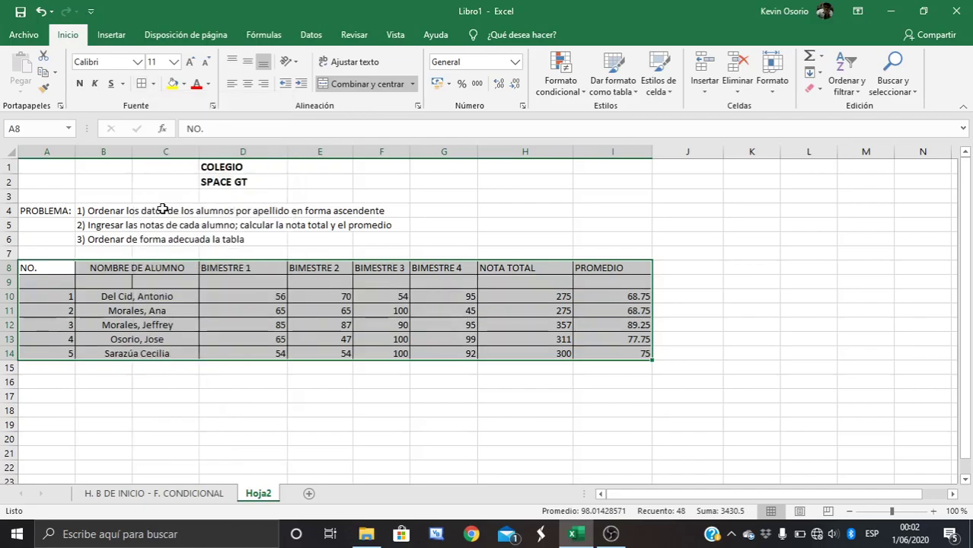
left_click(218, 396)
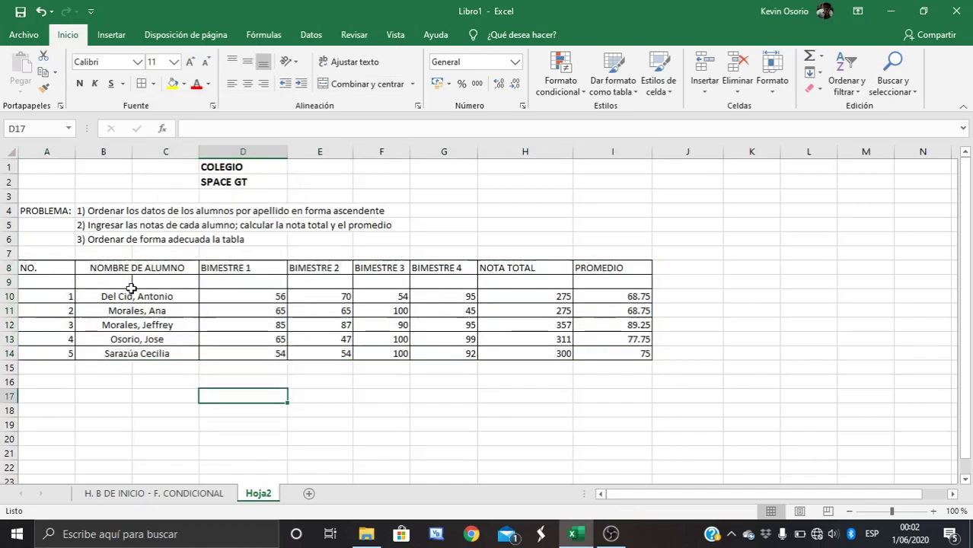
Merge and center the blank cells B9:C9 under the name header
left_click_drag(129, 283, 185, 283)
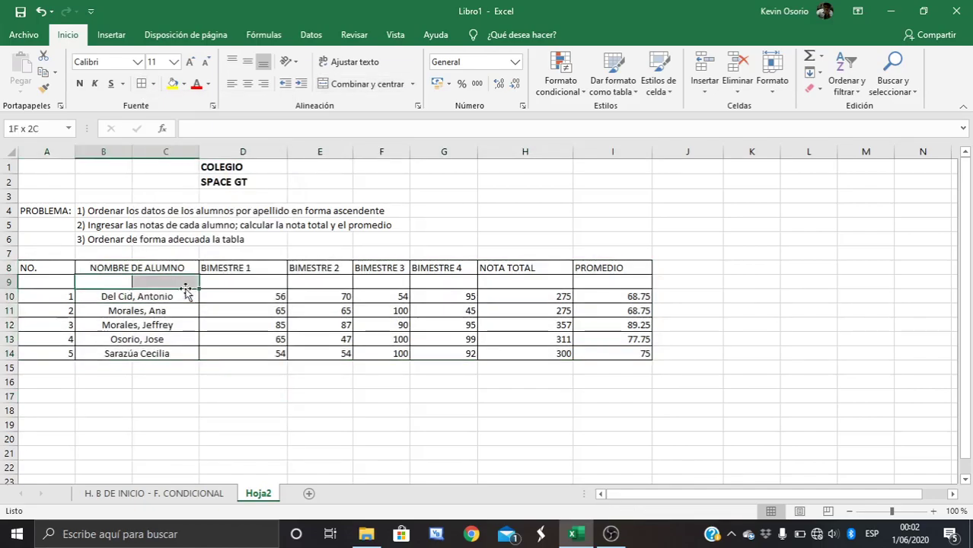
left_click(358, 84)
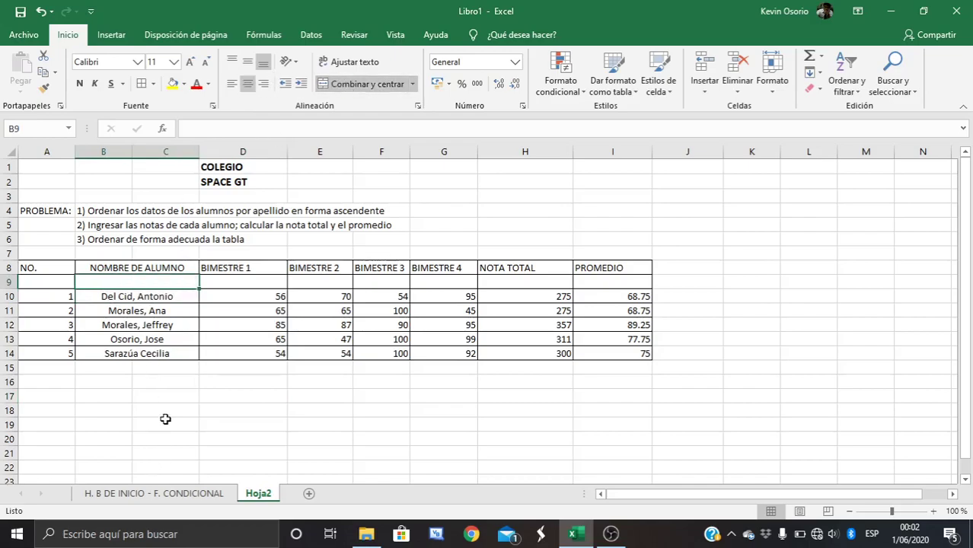
left_click_drag(166, 423, 165, 411)
left_click(36, 267)
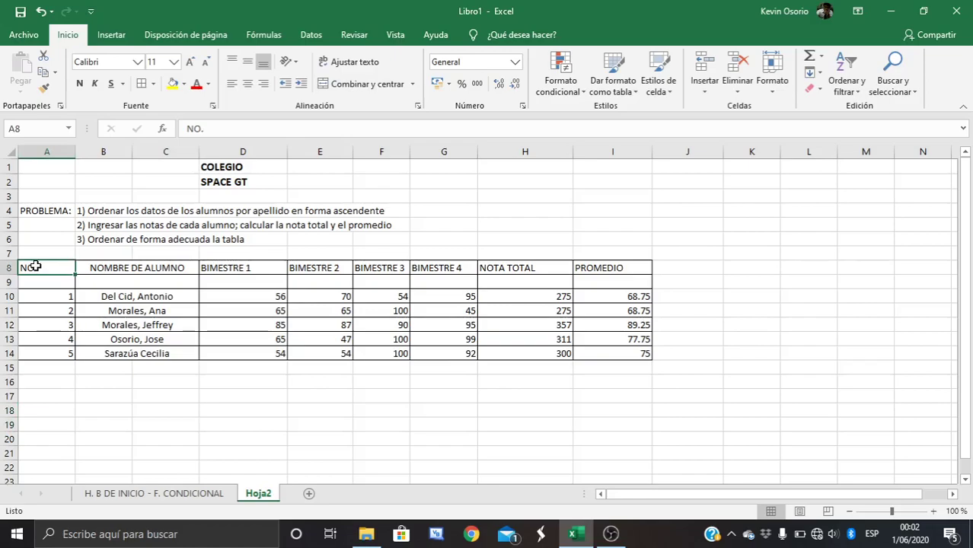
Make the row 8 headers bold, underlined, Arial and dark blue
left_click_drag(36, 266, 602, 269)
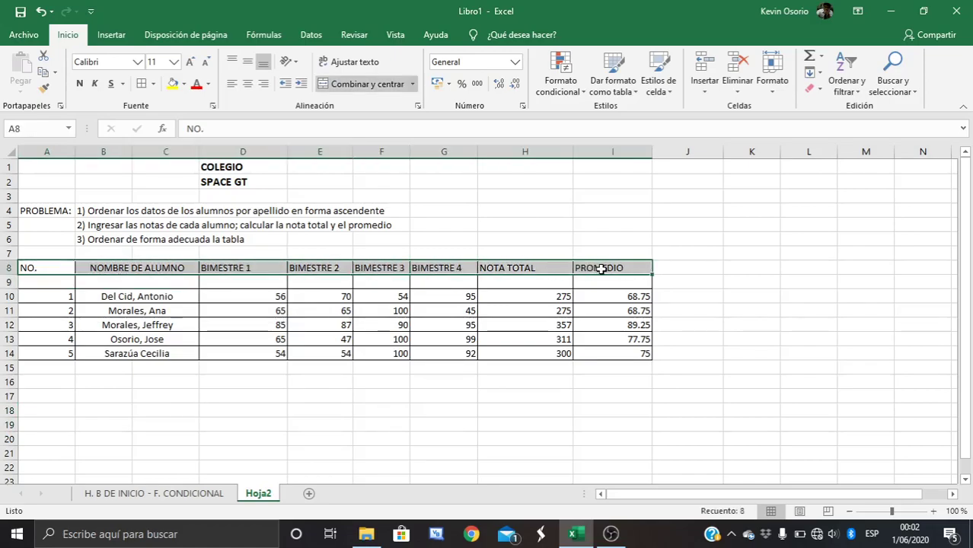
left_click(80, 83)
left_click(111, 84)
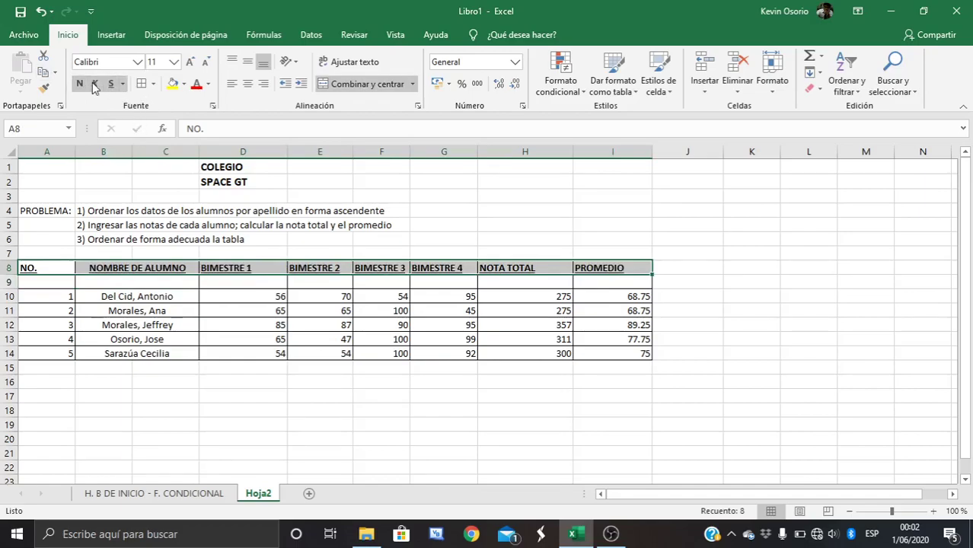
left_click(137, 64)
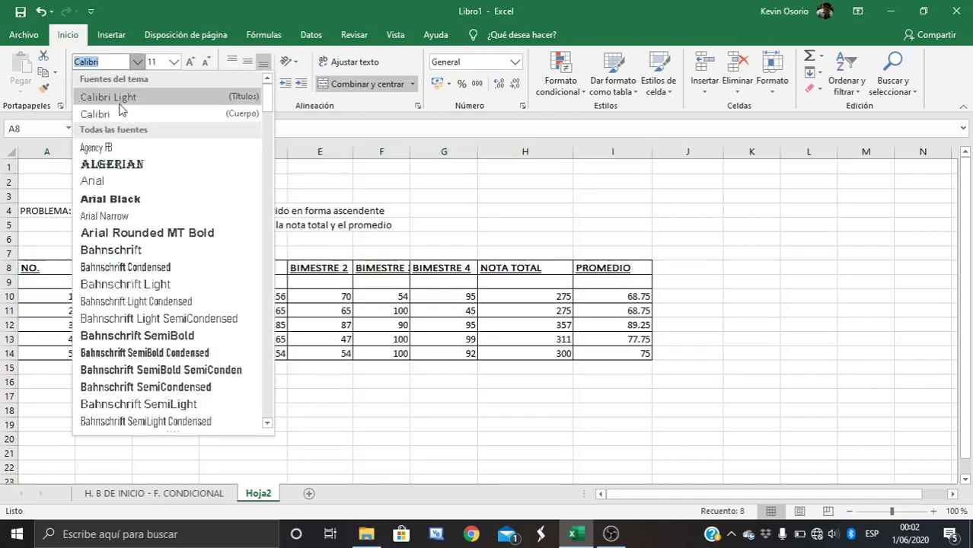
left_click(103, 182)
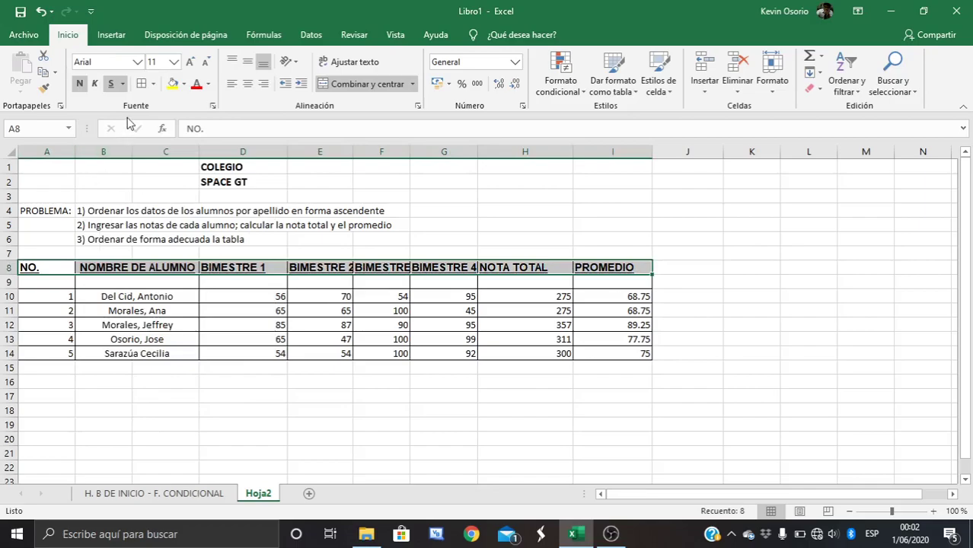
left_click(208, 84)
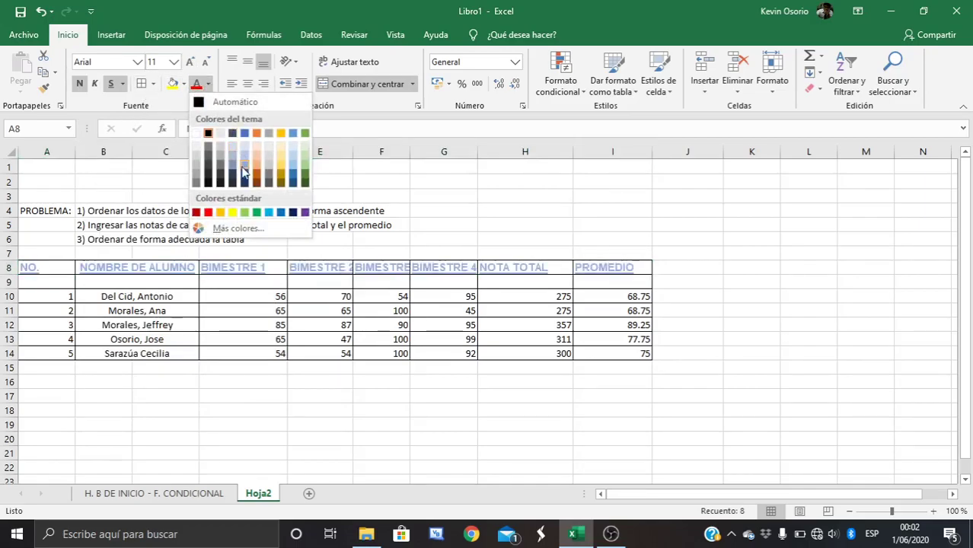
left_click(292, 183)
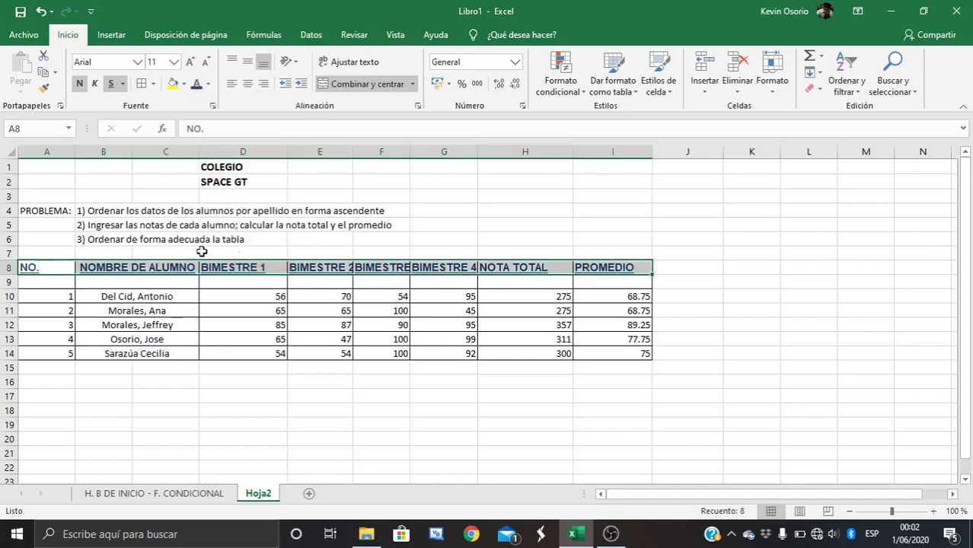
left_click(172, 453)
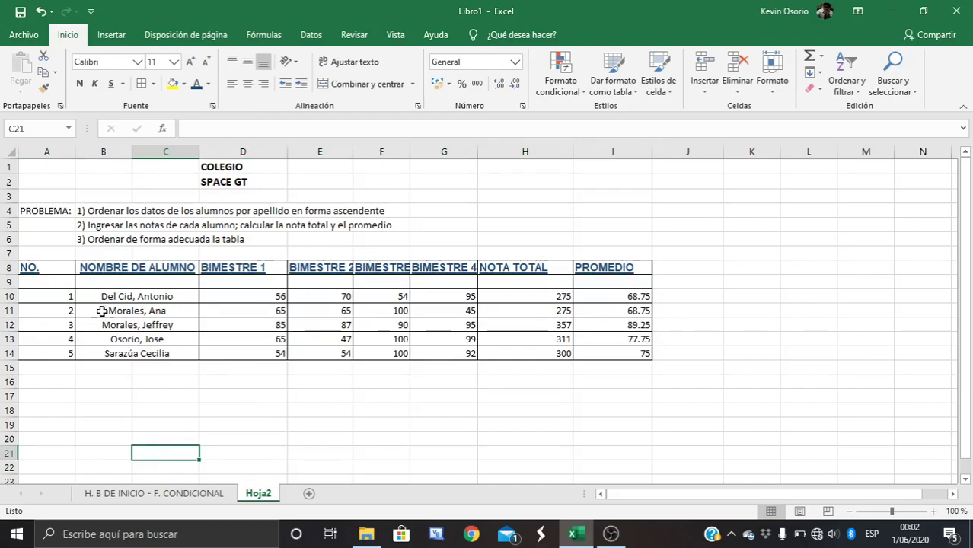
Bold the student names B10:C14 and the student numbers A10:A14
left_click(56, 296)
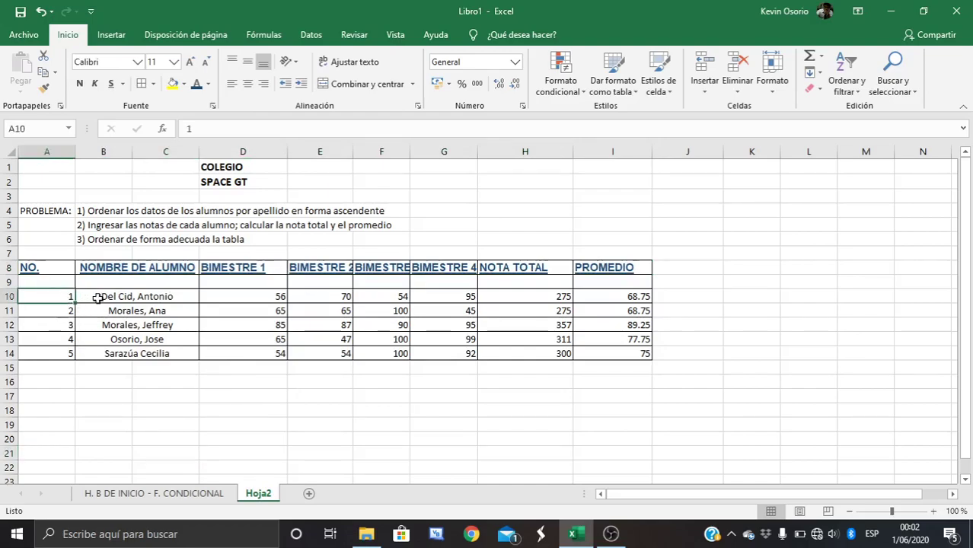
left_click_drag(99, 298, 137, 352)
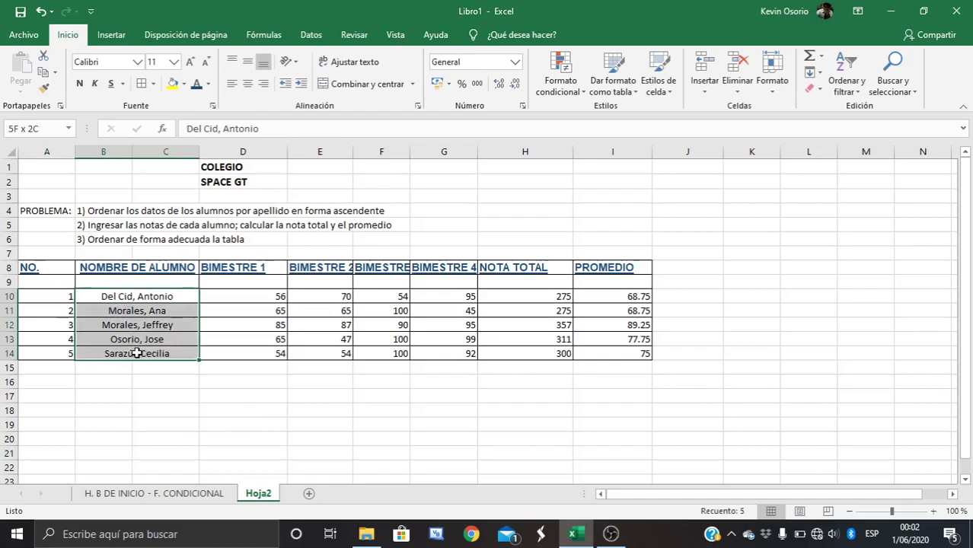
left_click(80, 83)
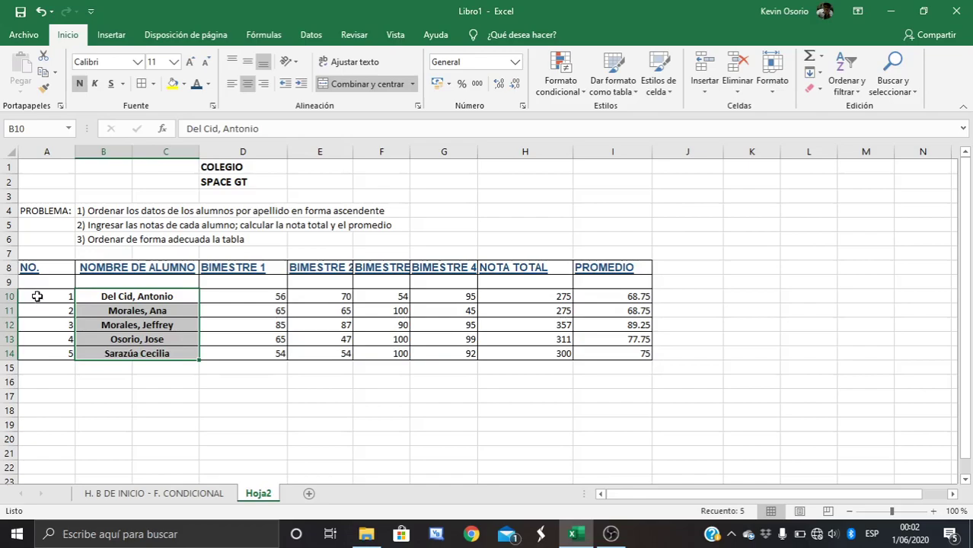
left_click_drag(36, 296, 43, 352)
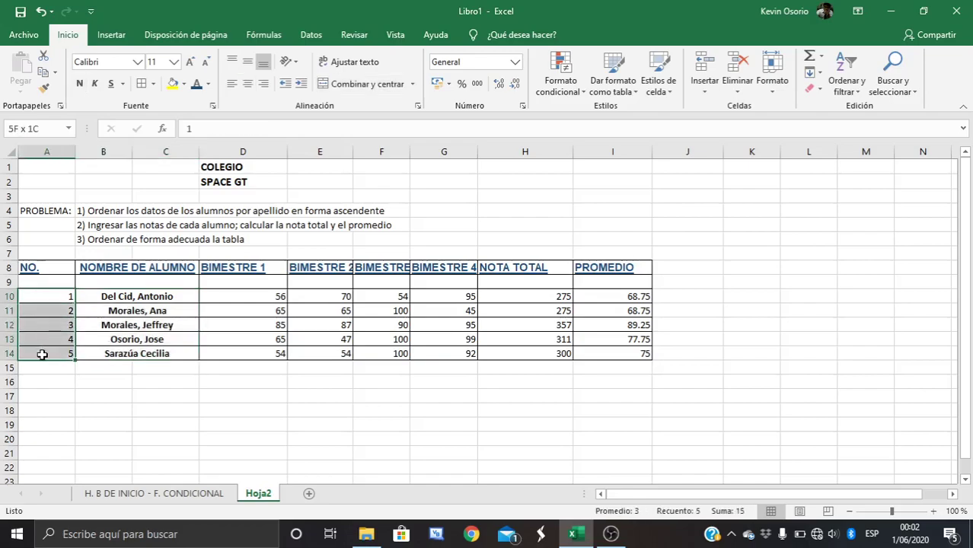
left_click(79, 83)
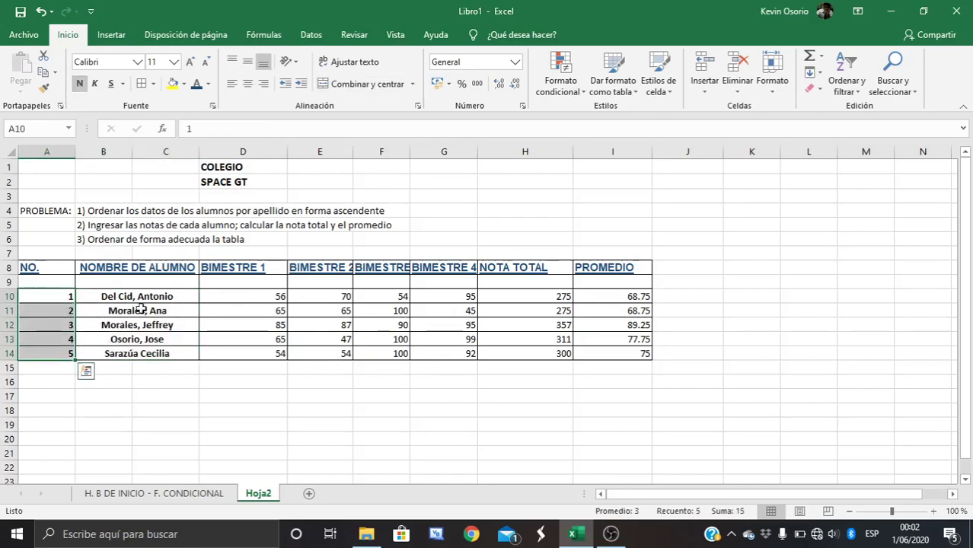
left_click(242, 302)
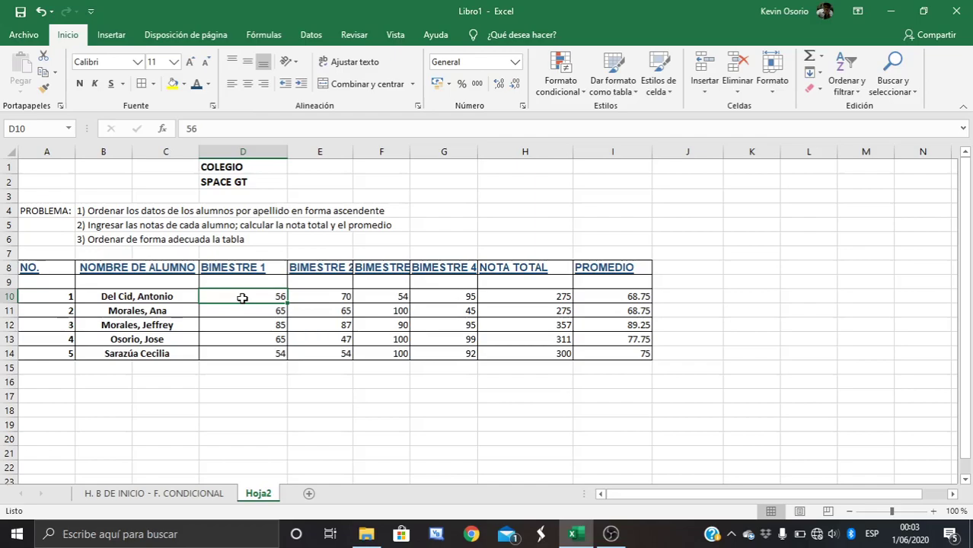
Add an Es mayor que 60 rule to D10:G14 with light green fill and dark green text
double_click(243, 297)
left_click(245, 311)
left_click(238, 296)
left_click_drag(281, 298, 444, 353)
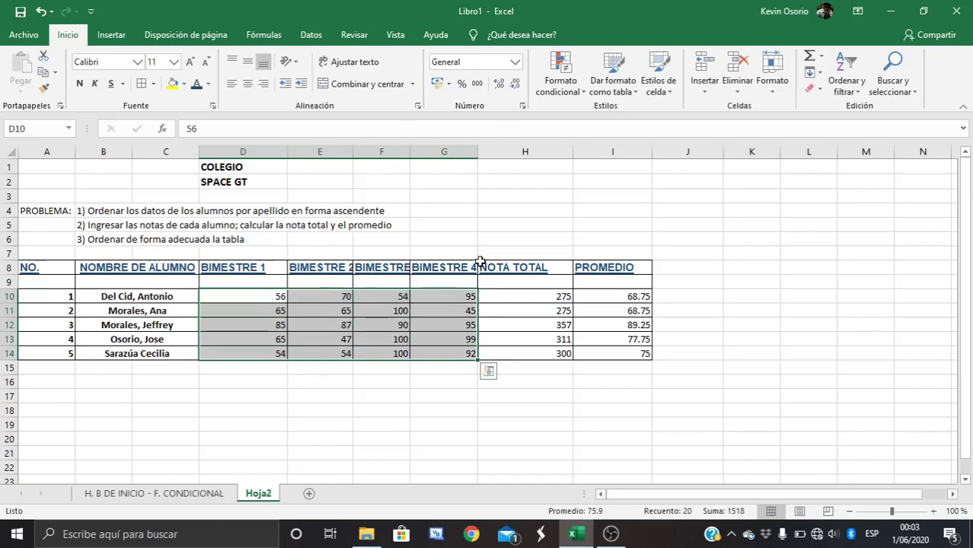
left_click(581, 96)
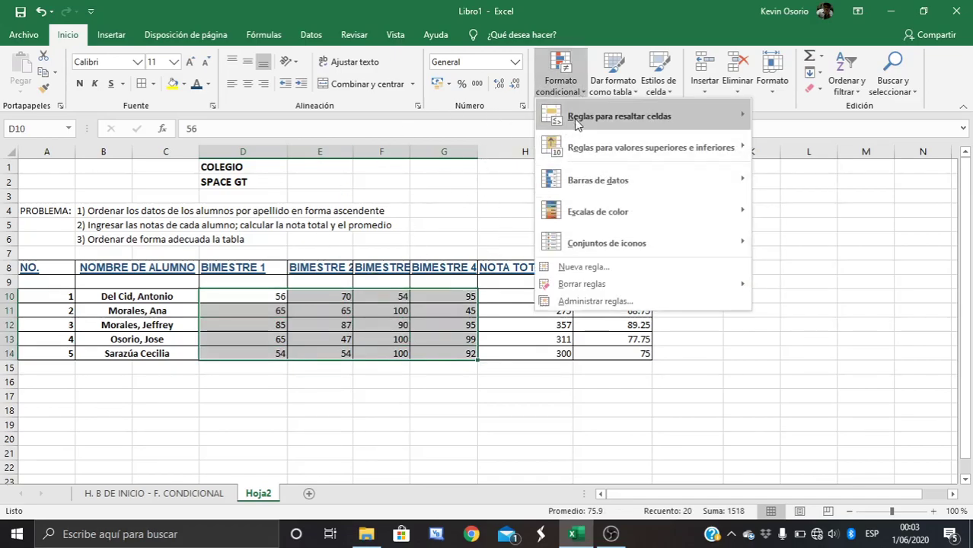
mouse_move(575, 120)
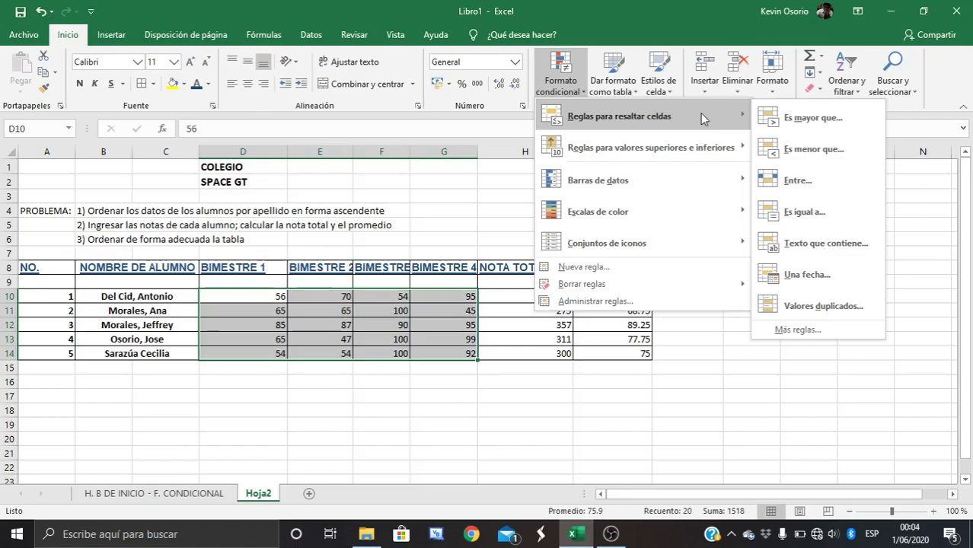
left_click(770, 119)
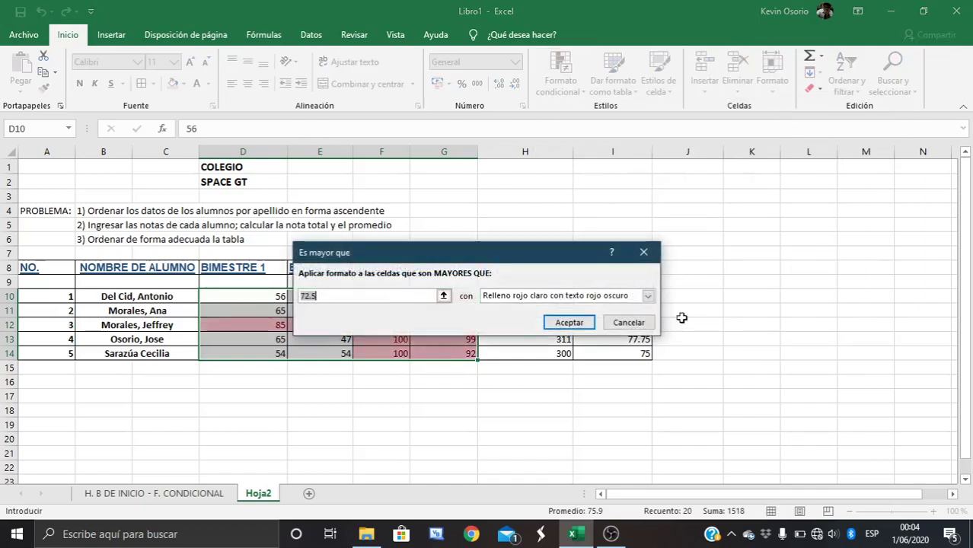
left_click(386, 295)
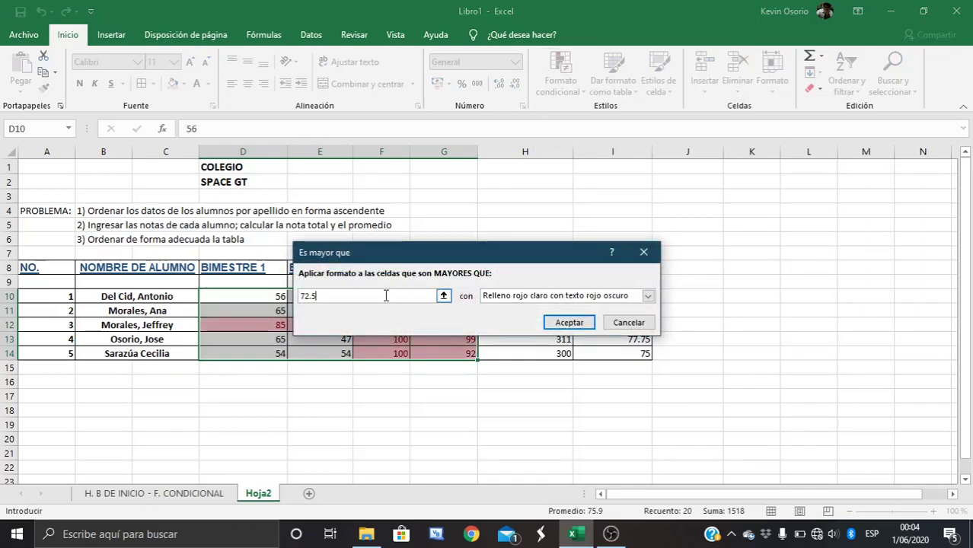
double_click(386, 295)
type("60")
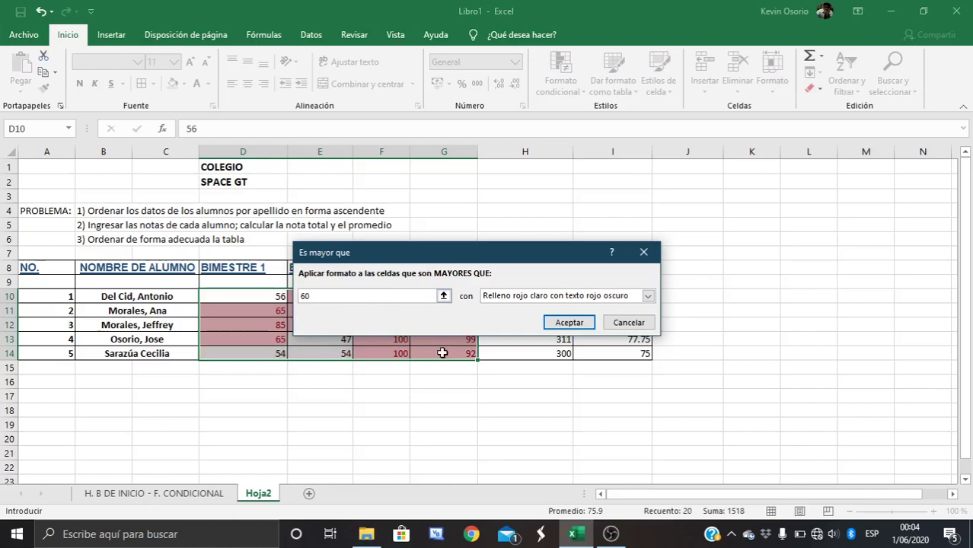
left_click(648, 297)
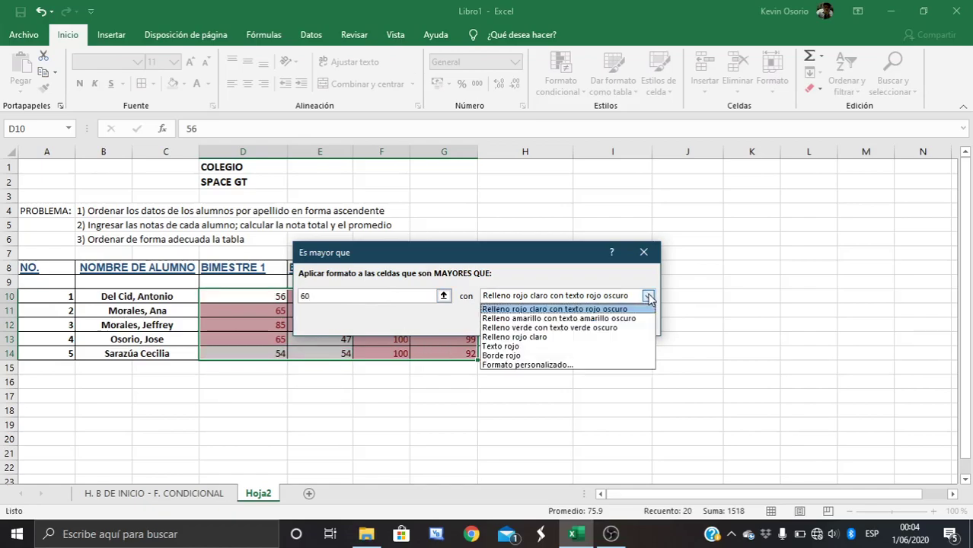
left_click(593, 327)
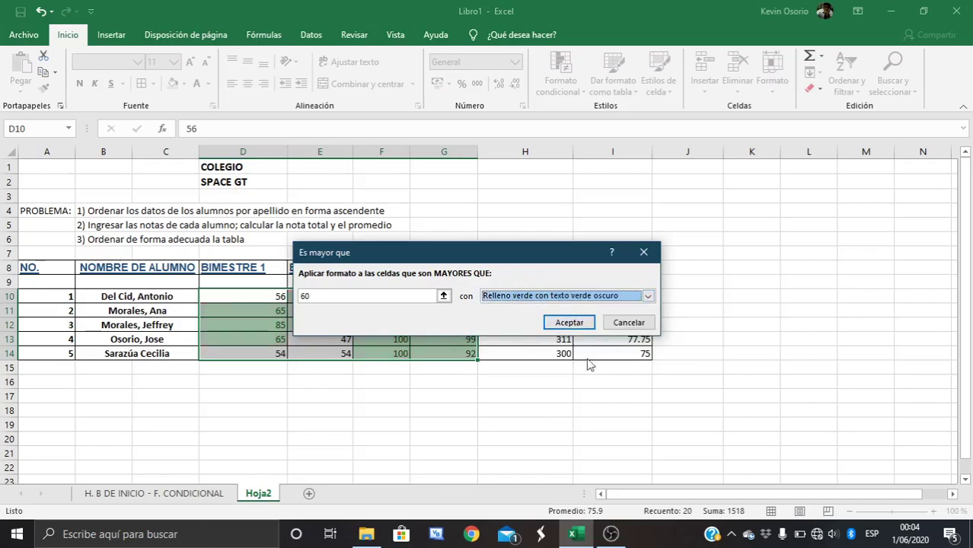
left_click(561, 323)
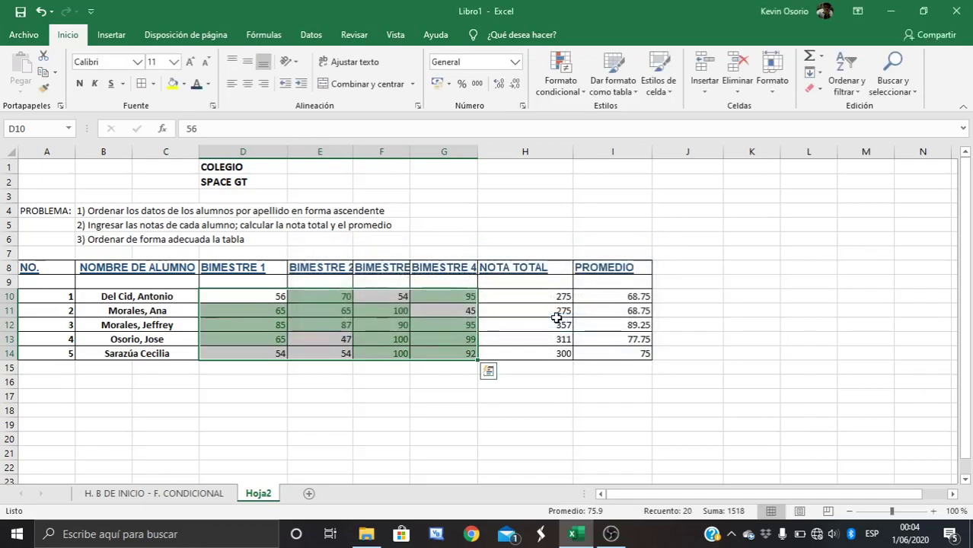
Reselect the bimester grades in D10:G14
left_click(360, 425)
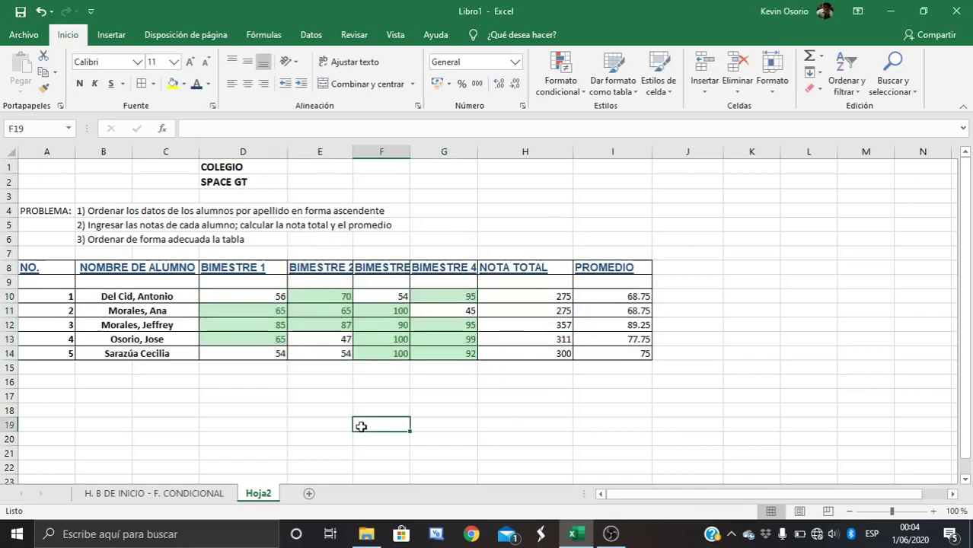
left_click(237, 299)
left_click_drag(301, 306, 439, 353)
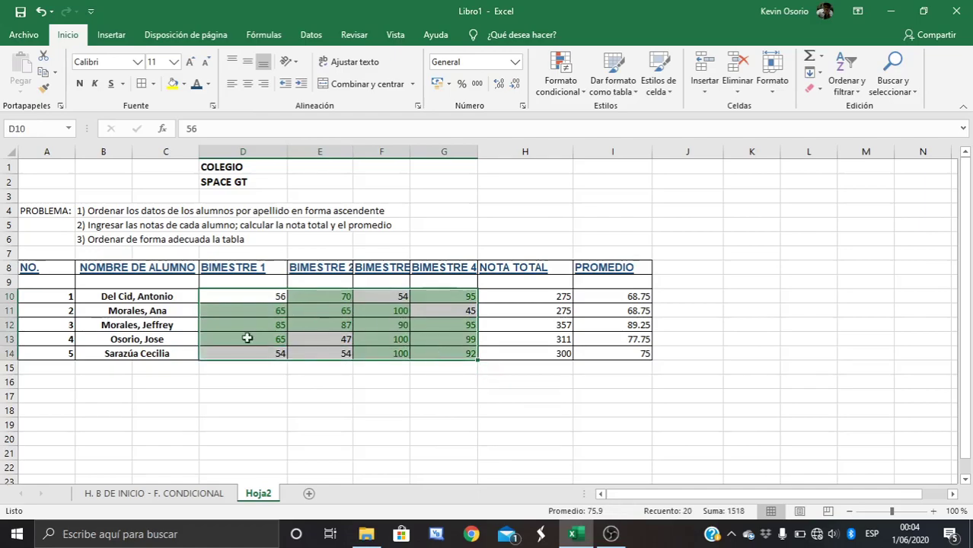
left_click(327, 380)
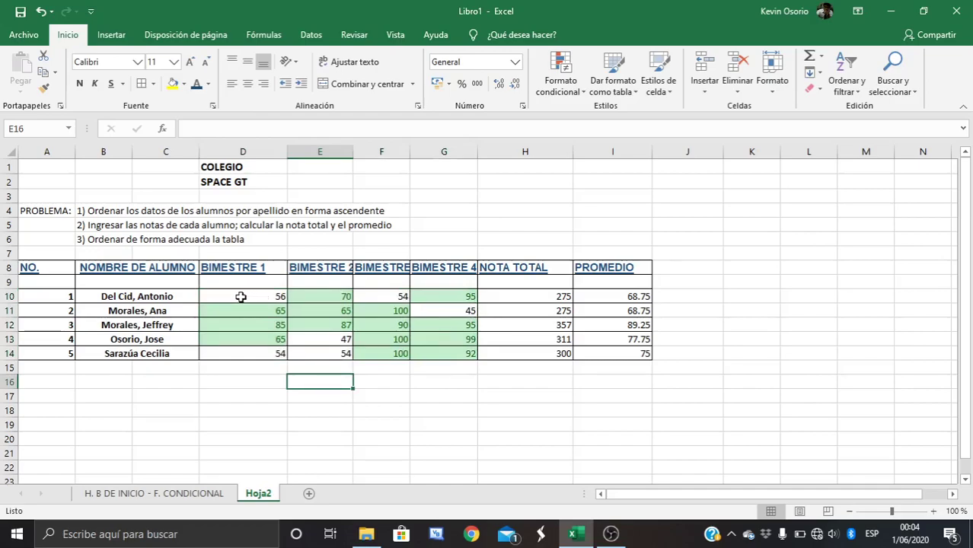
left_click_drag(241, 296, 466, 356)
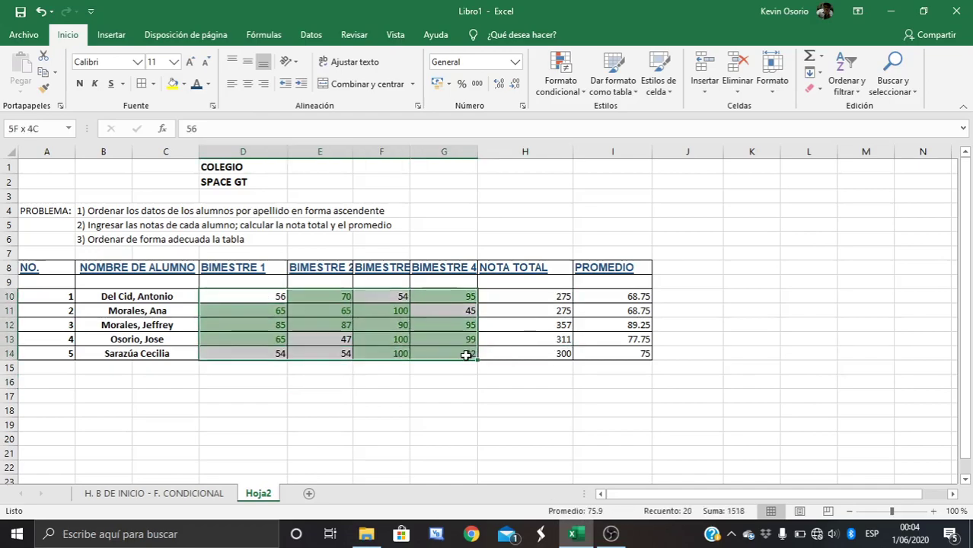
Highlight grades less than 60 with light red fill and dark red text
left_click(583, 90)
mouse_move(598, 121)
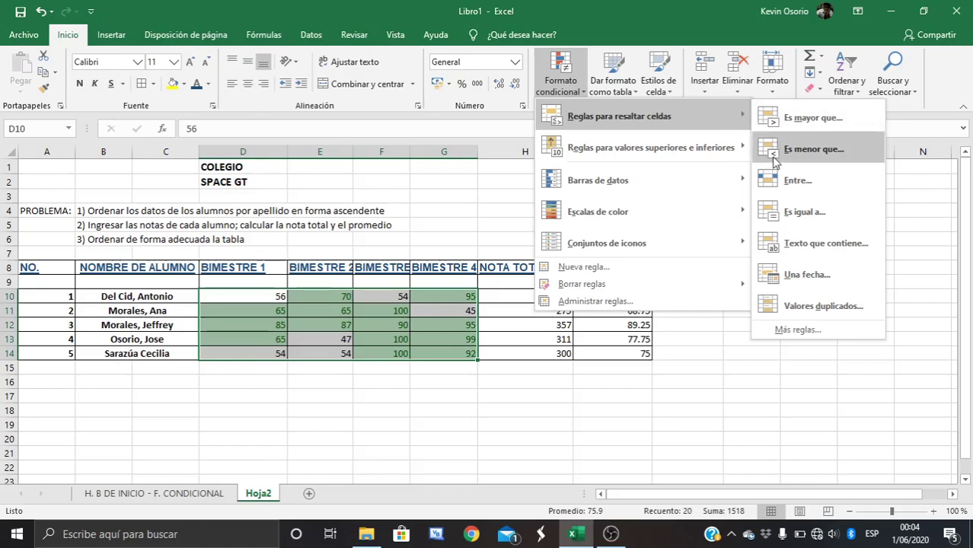
left_click(778, 152)
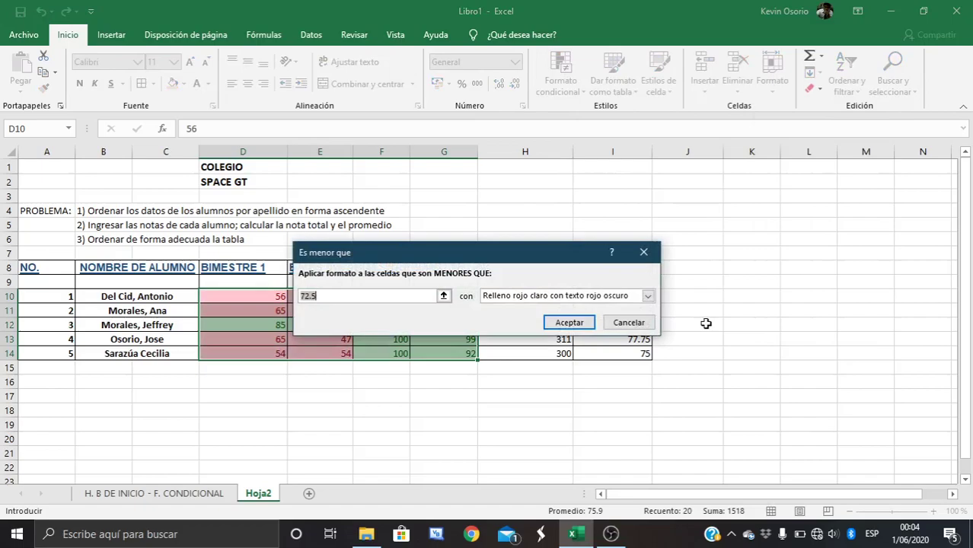
type("6")
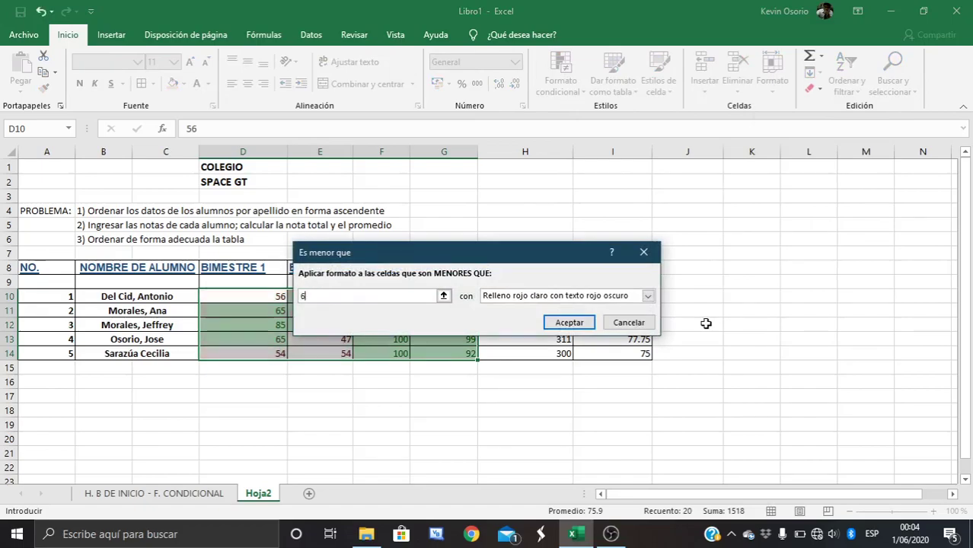
type("0")
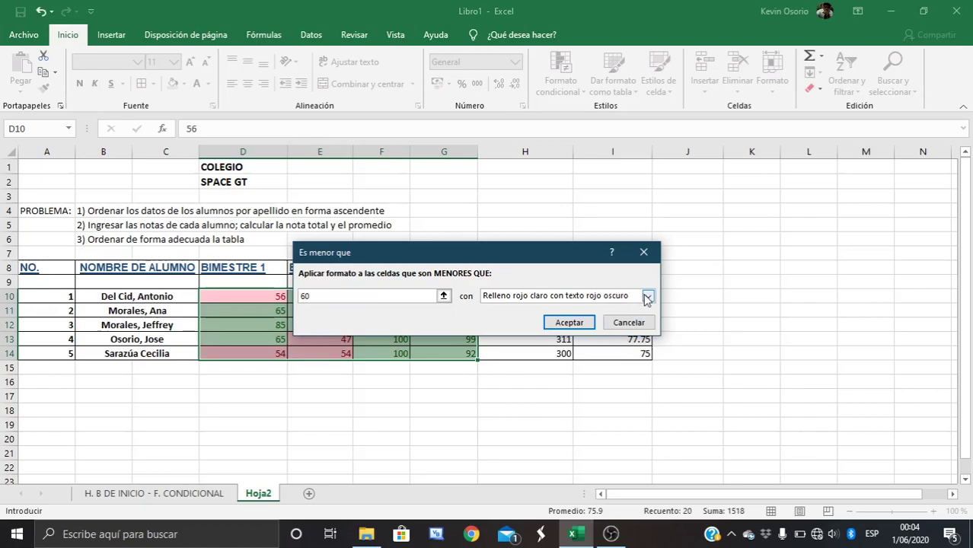
left_click(648, 296)
left_click(648, 296)
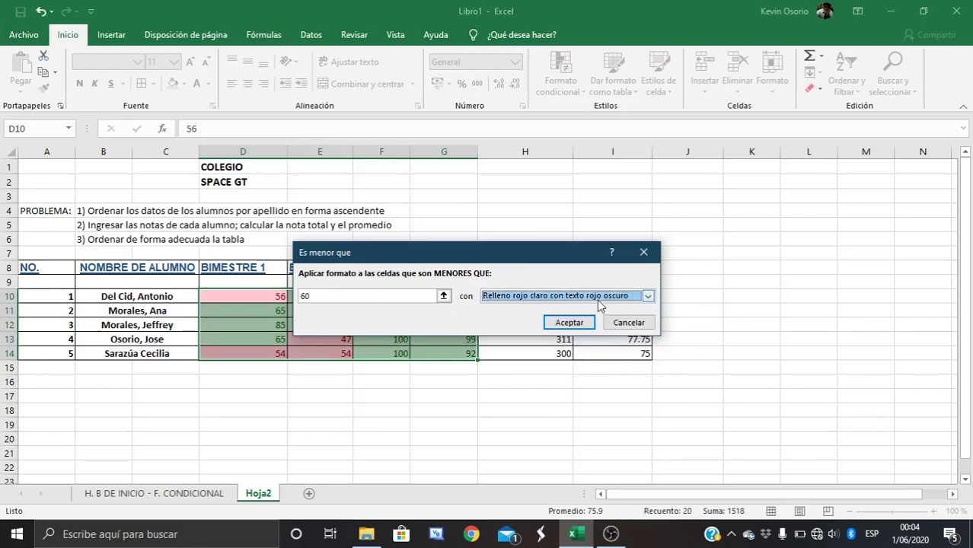
left_click(587, 322)
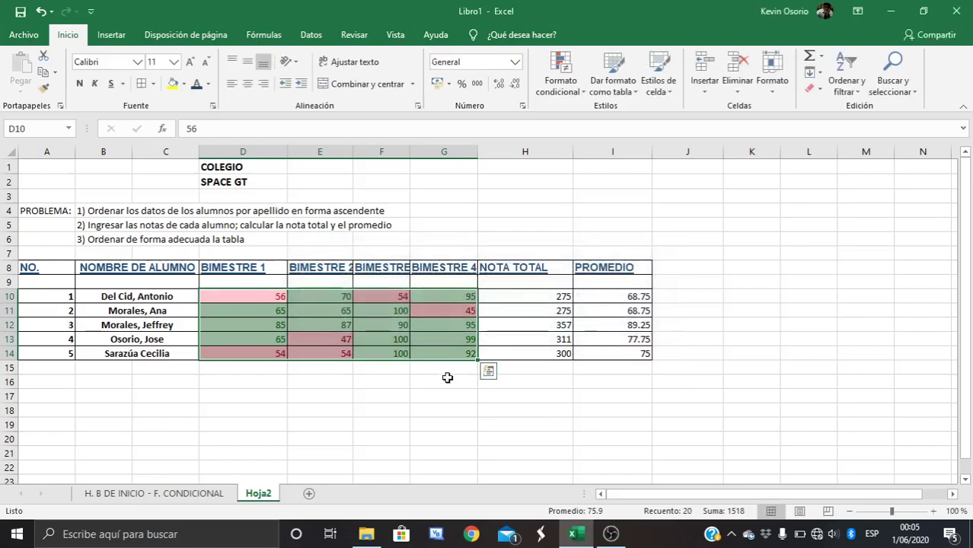
left_click(374, 396)
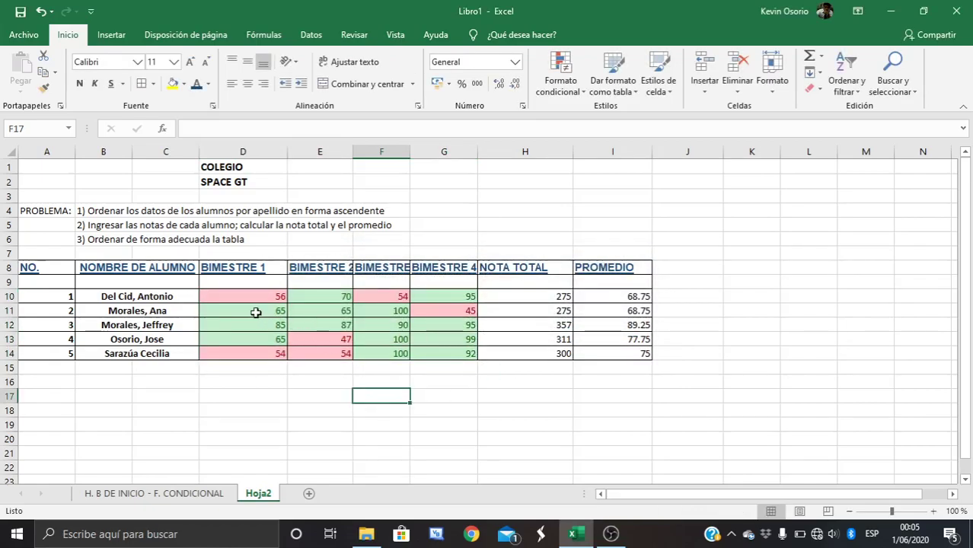
Select the five PROMEDIO averages in I10:I14
left_click_drag(248, 296, 431, 355)
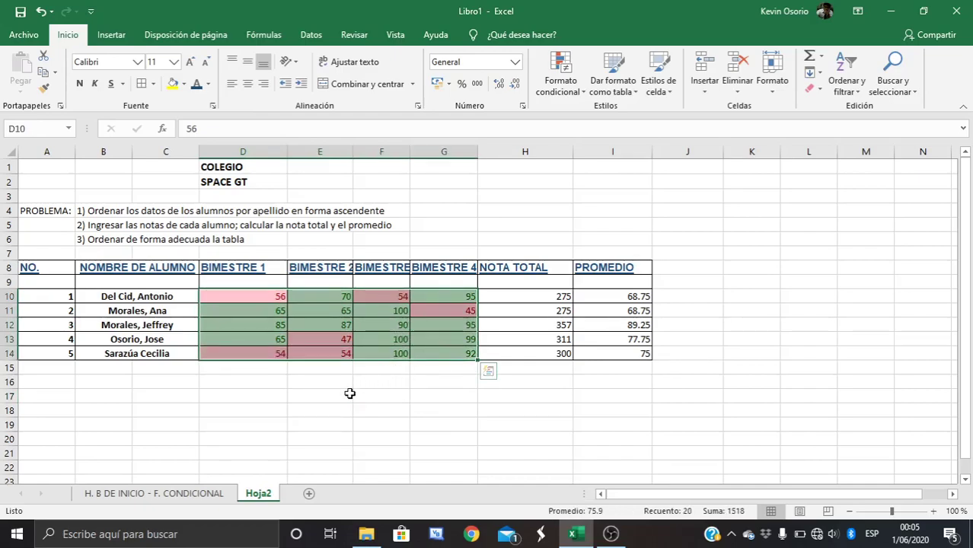
left_click(349, 395)
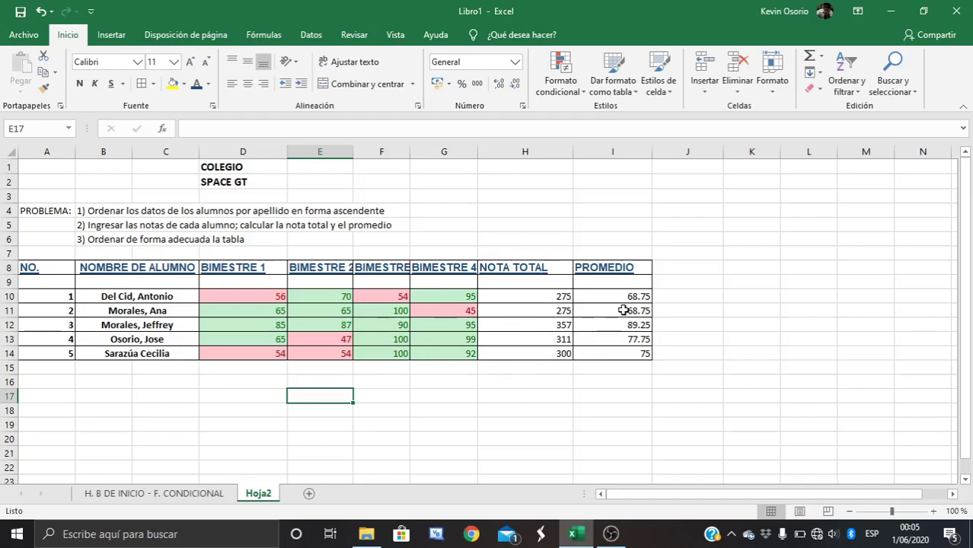
left_click_drag(603, 296, 605, 353)
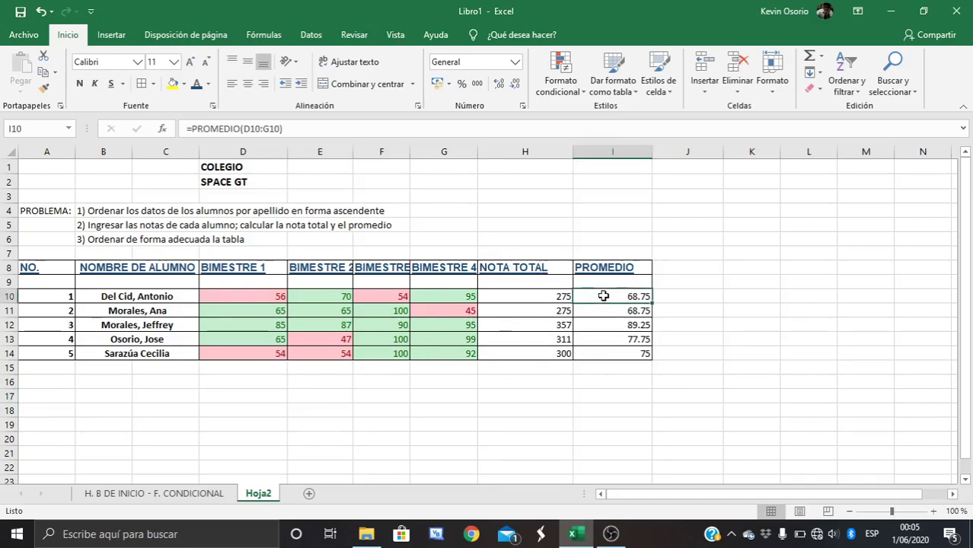
left_click(693, 284)
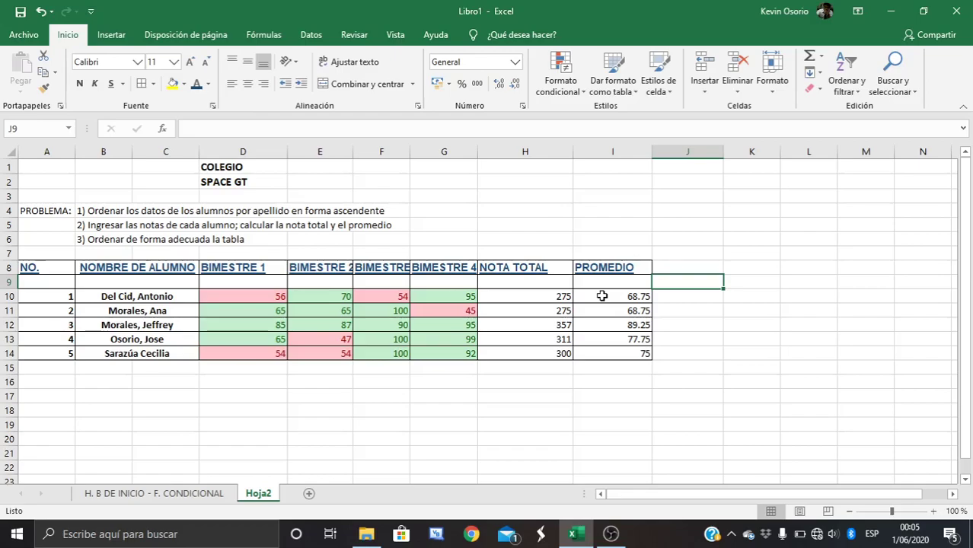
left_click(600, 296)
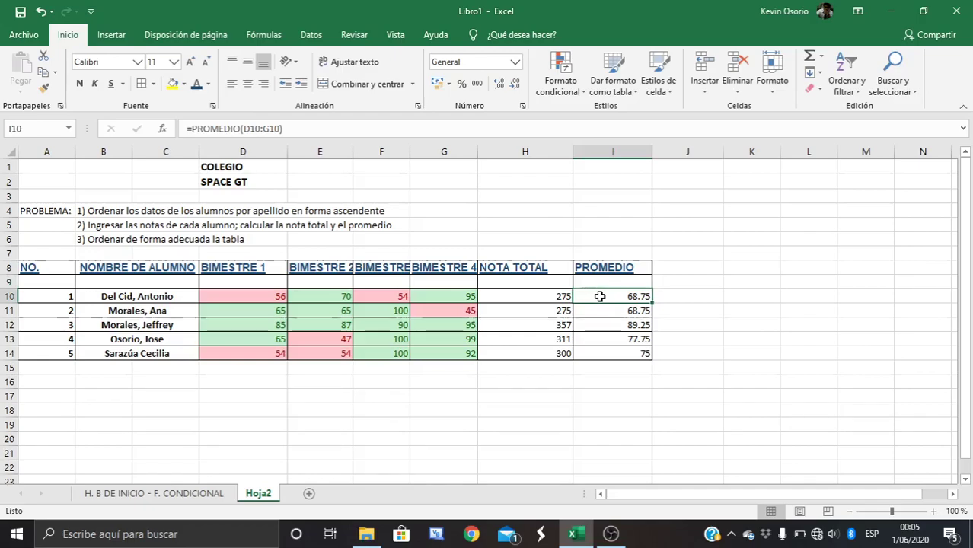
left_click_drag(600, 295, 606, 355)
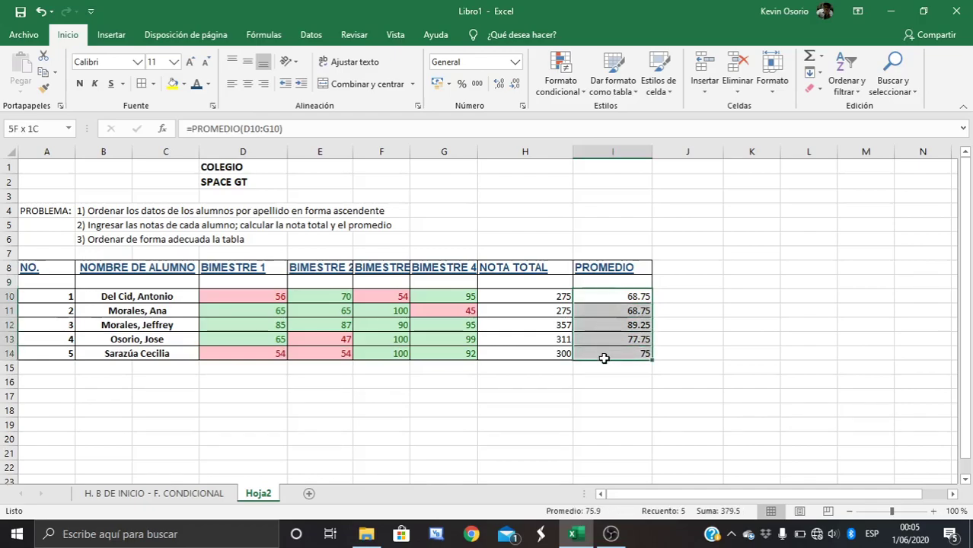
Add a greater-than-60 rule with green fill and dark green text to the averages
left_click(571, 92)
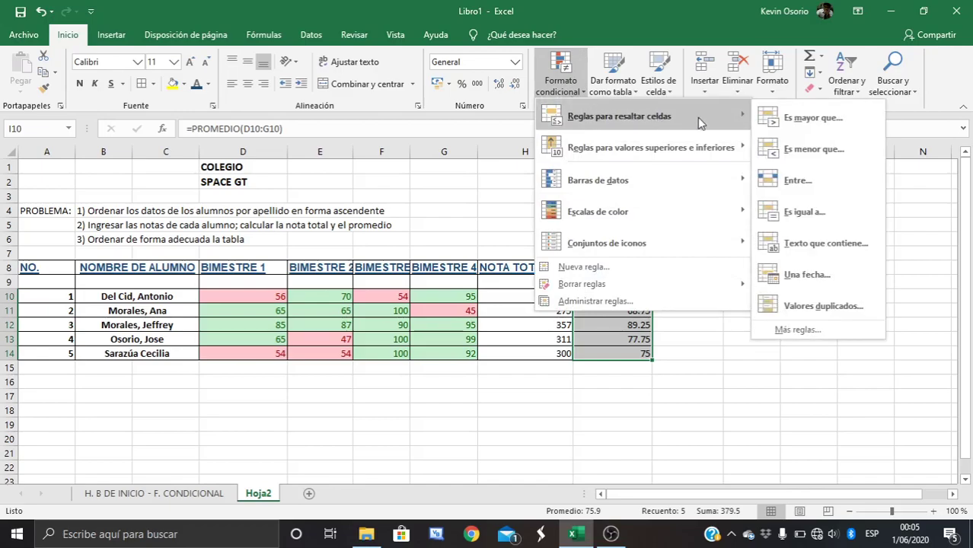
left_click(777, 119)
type("6")
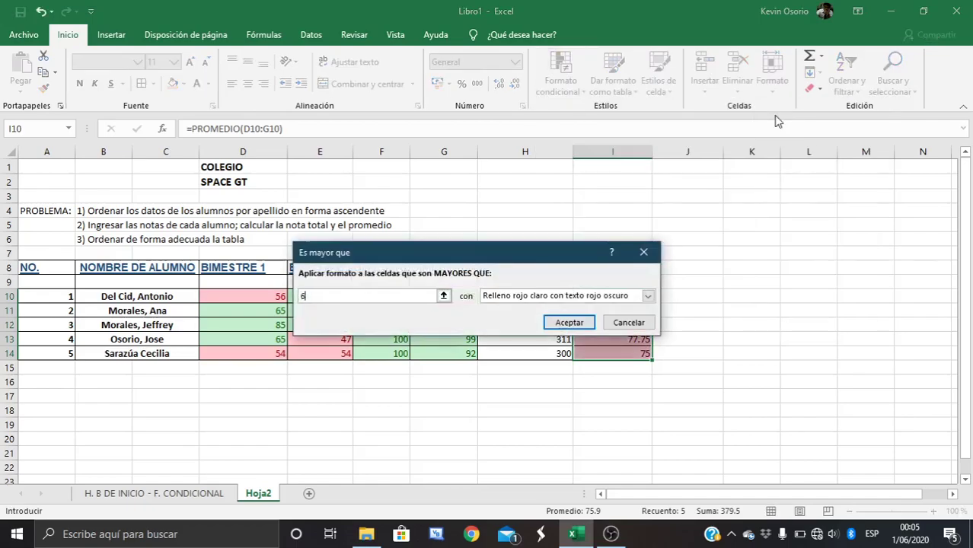
type("0")
left_click(648, 296)
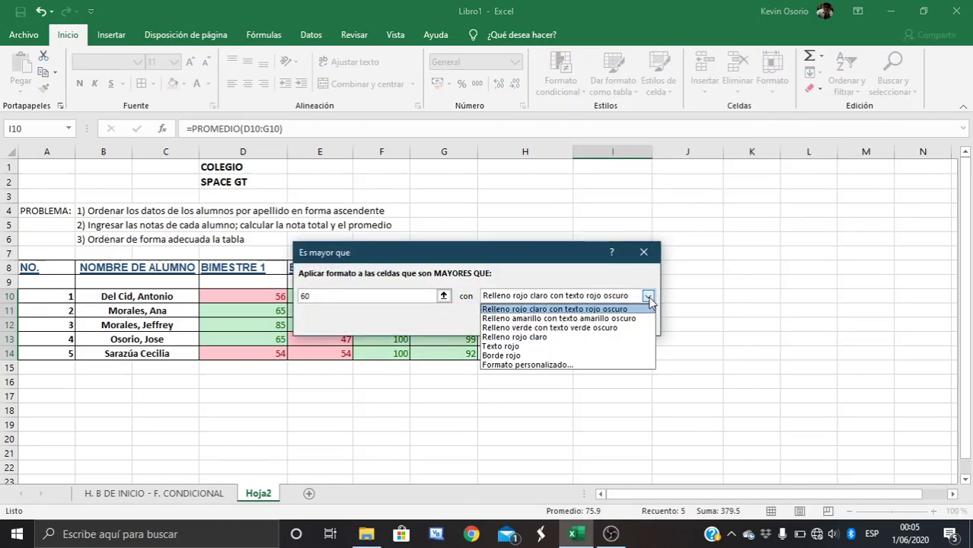
left_click(594, 329)
left_click(565, 319)
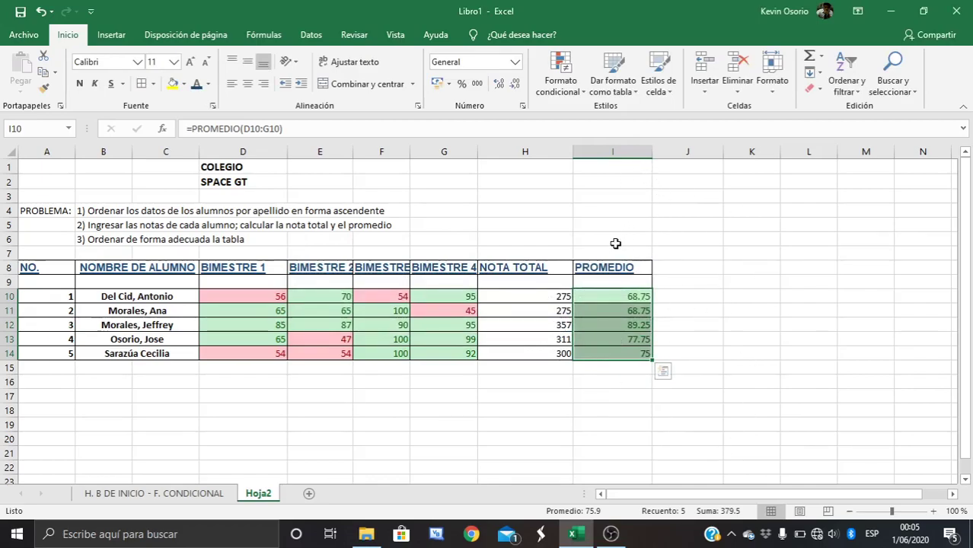
Add a less-than-60 rule with red highlighting to the averages
left_click(577, 87)
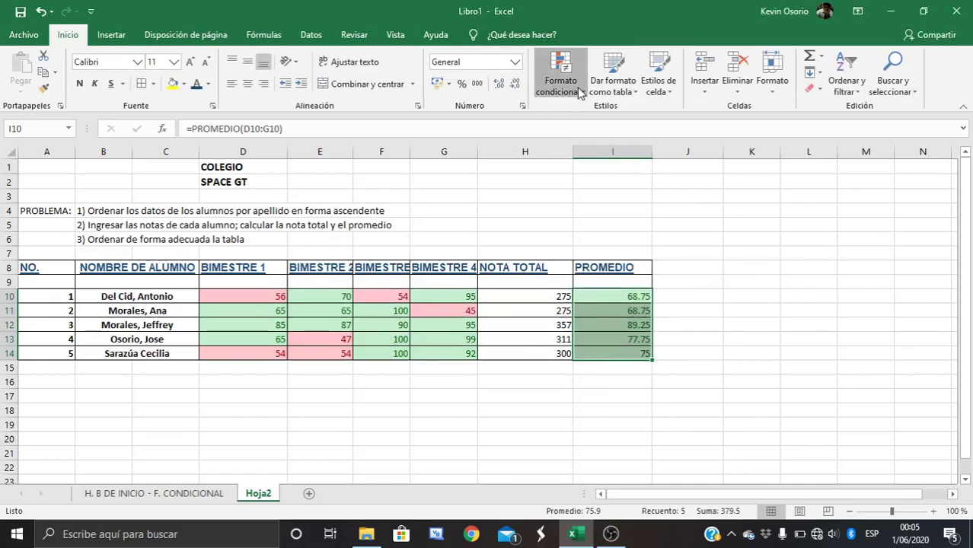
mouse_move(586, 111)
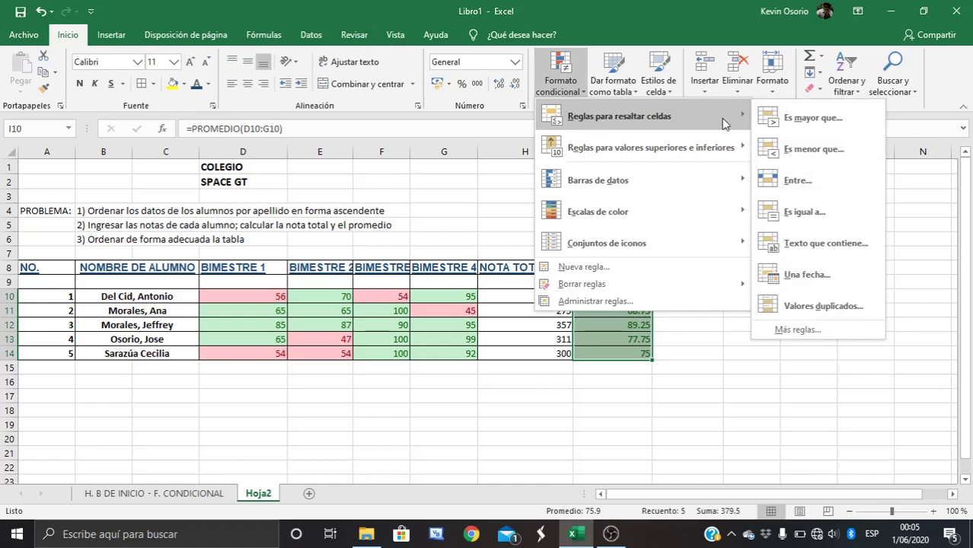
left_click(811, 149)
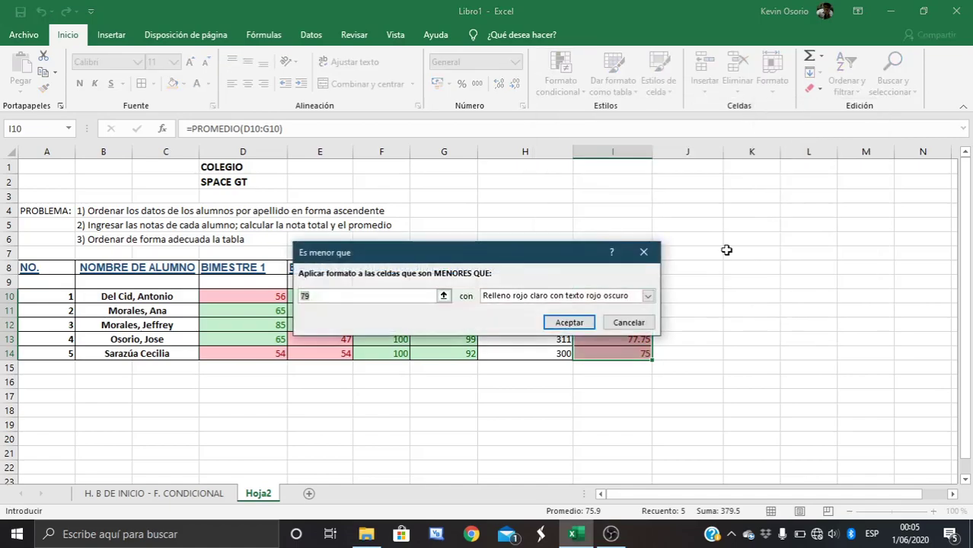
type("60")
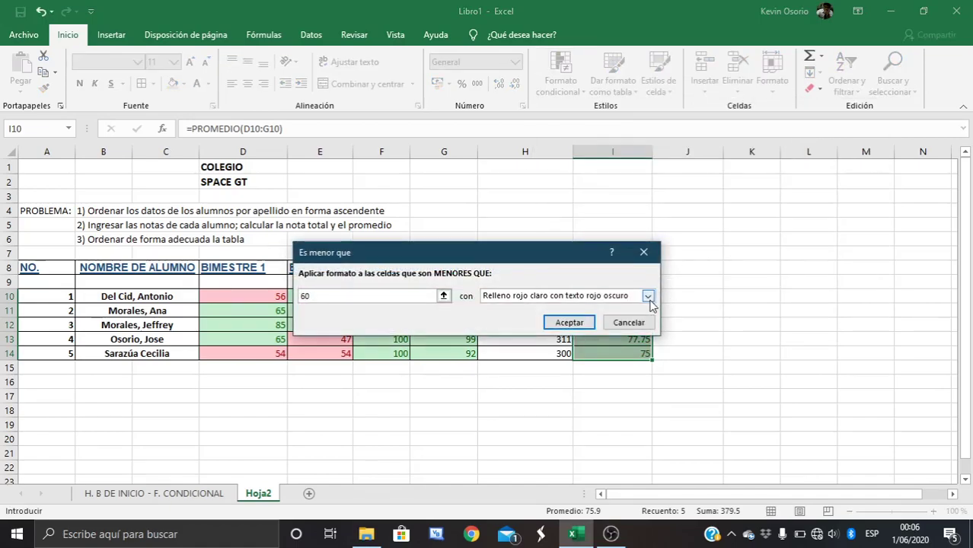
left_click(569, 322)
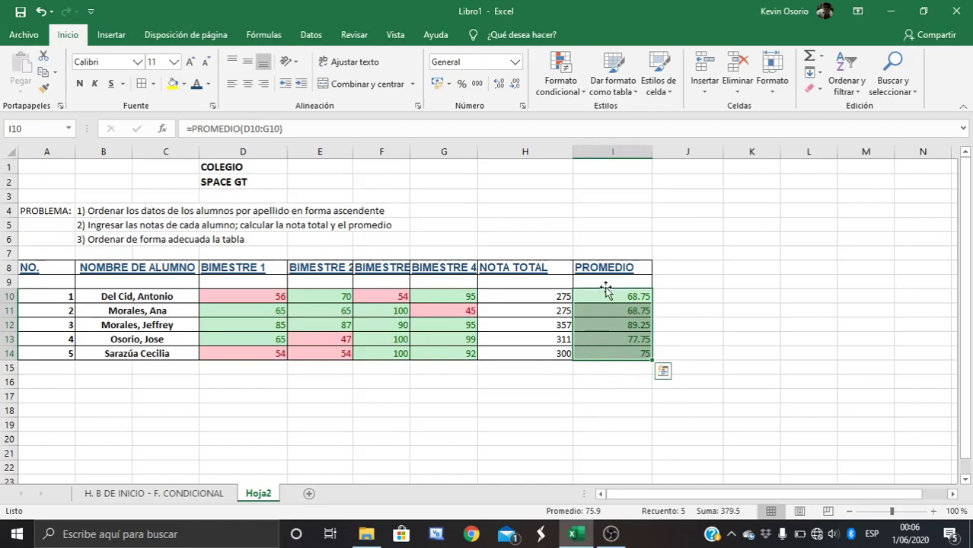
left_click(399, 313)
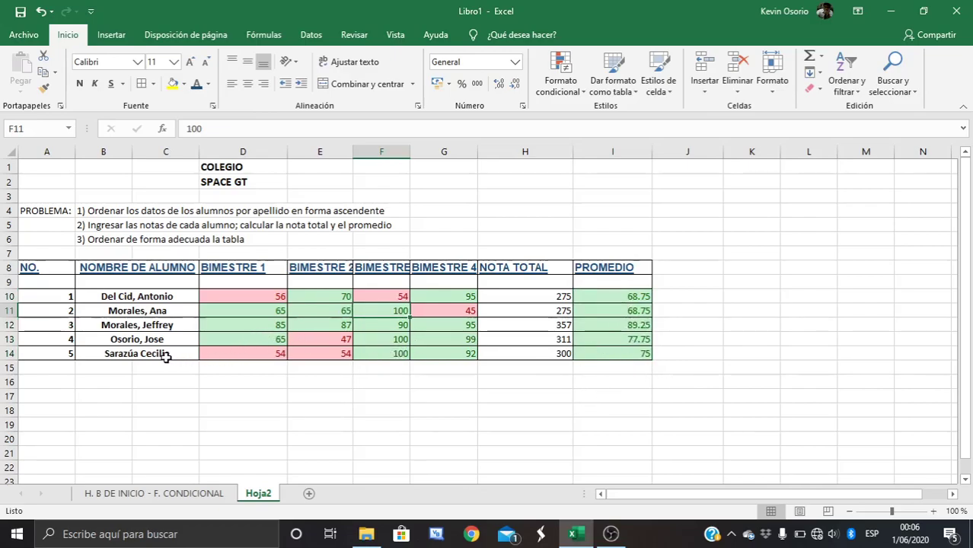
left_click(377, 355)
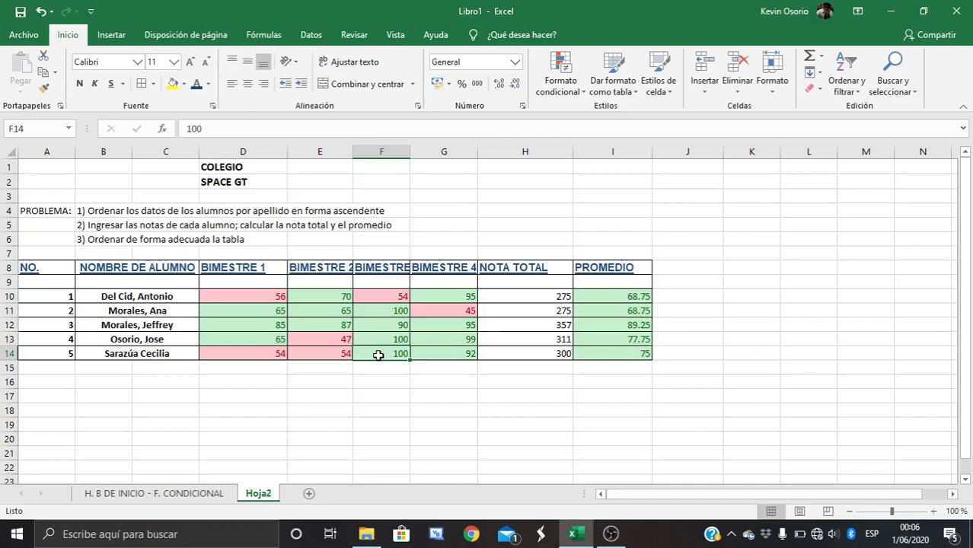
type("2")
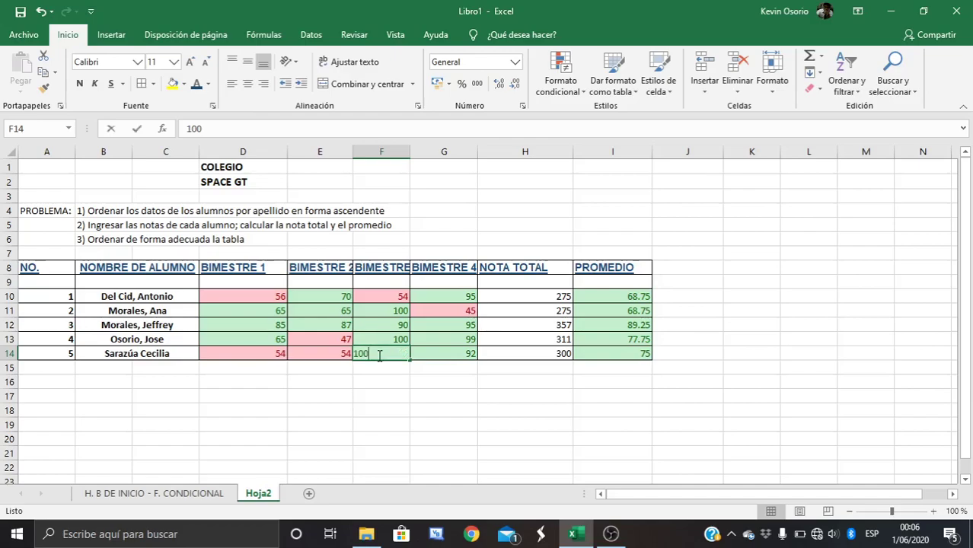
type("0")
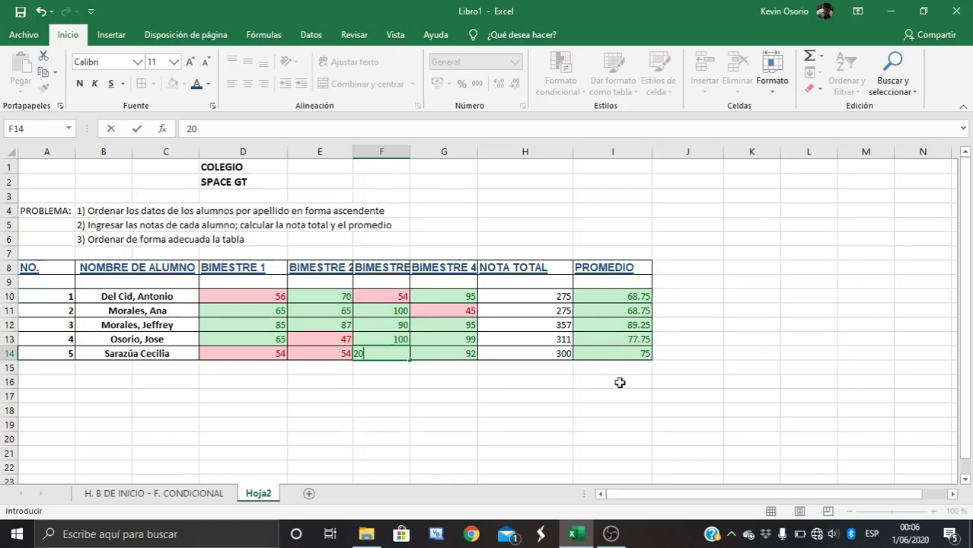
key("Return")
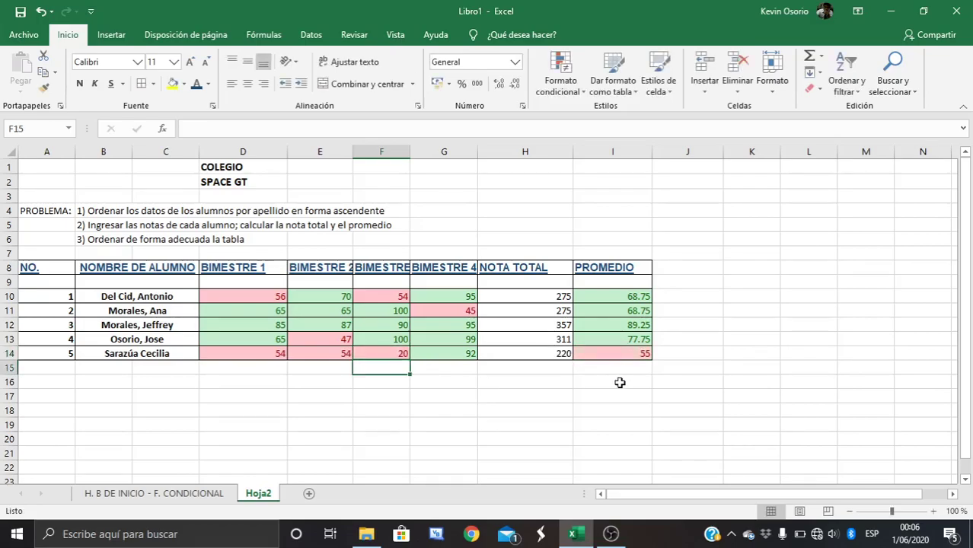
left_click(396, 354)
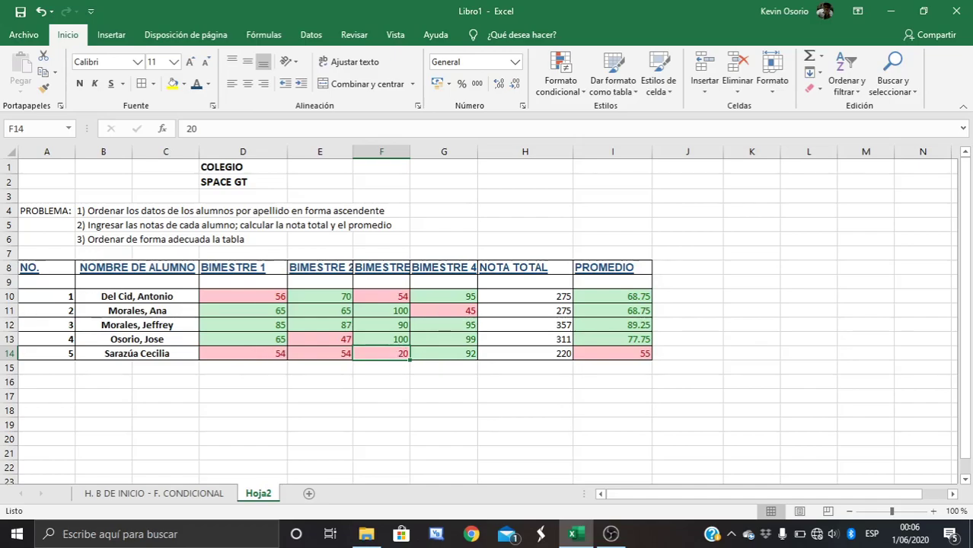
key("ctrl+z")
left_click(461, 399)
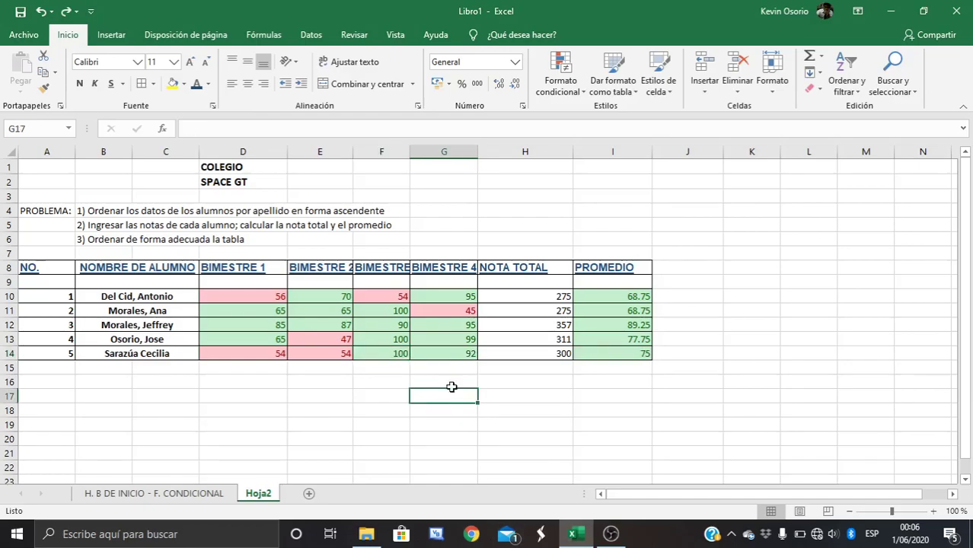